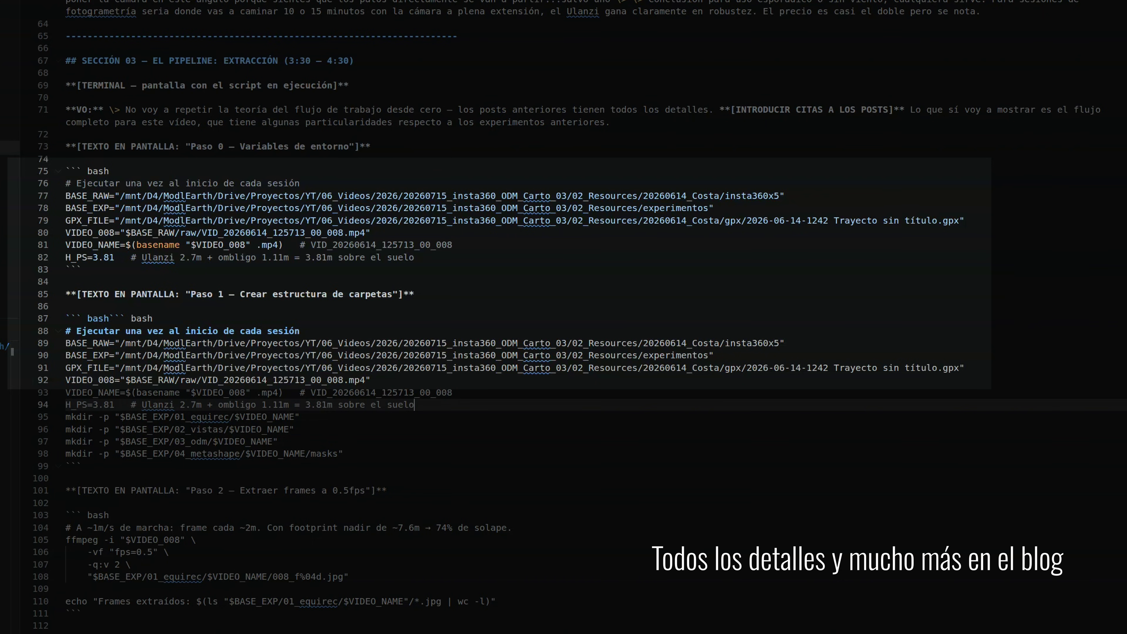
# - Undo the paste that duplicated the environment variables inside the "Paso 1 – Crear estructura de carpetas" code block
pyautogui.hotkey('ctrl', 'z')
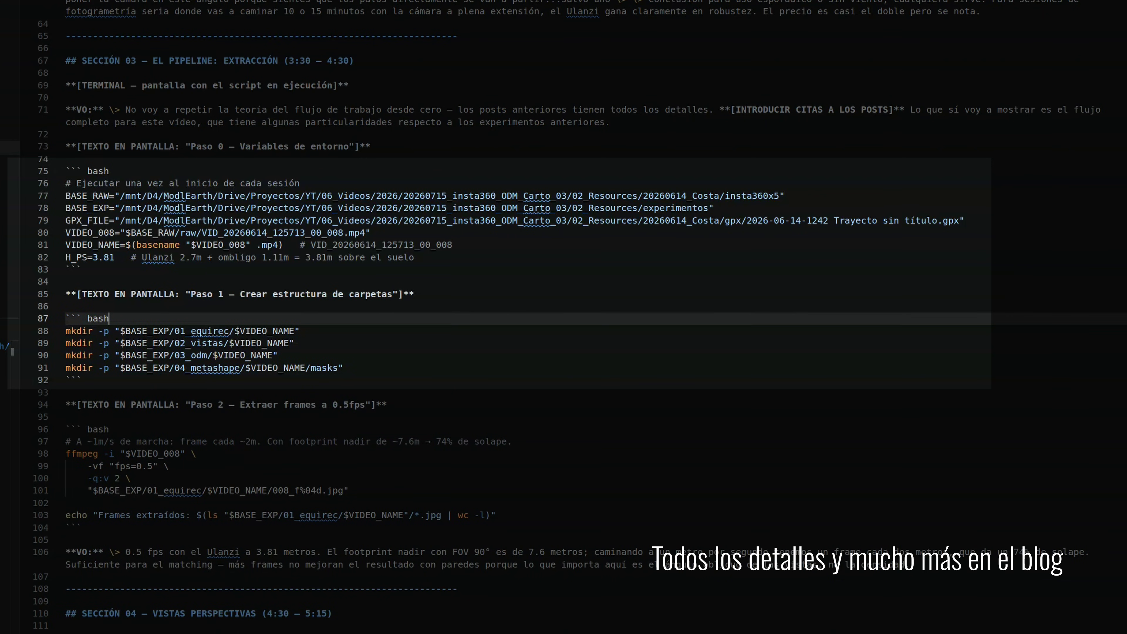
pyautogui.tripleClick(103, 257)
pyautogui.click(82, 269)
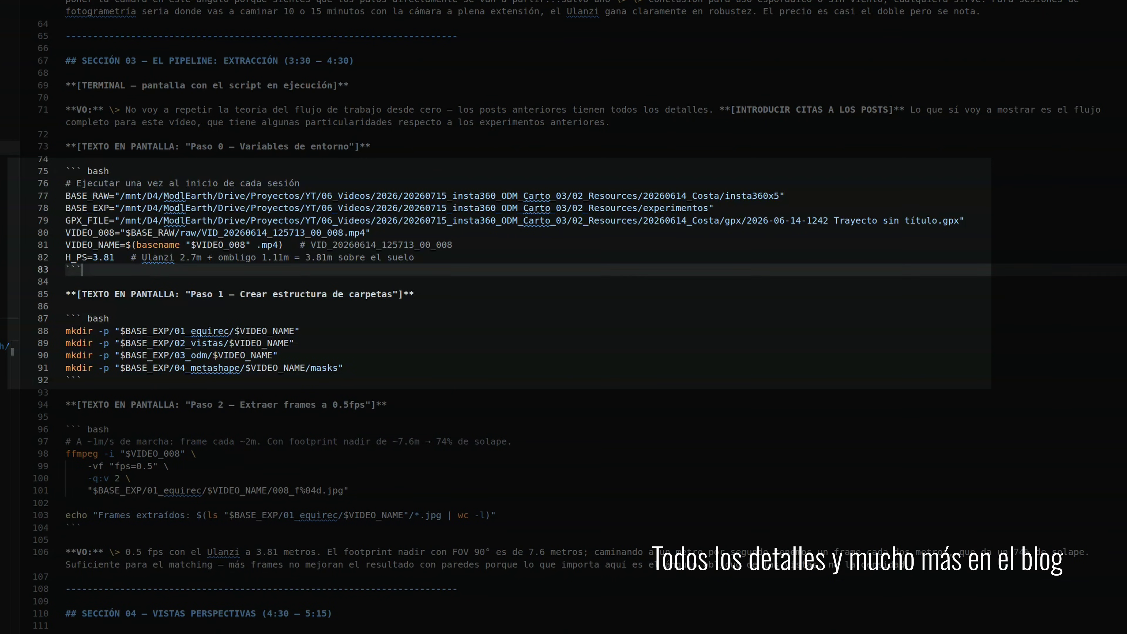
pyautogui.click(186, 208)
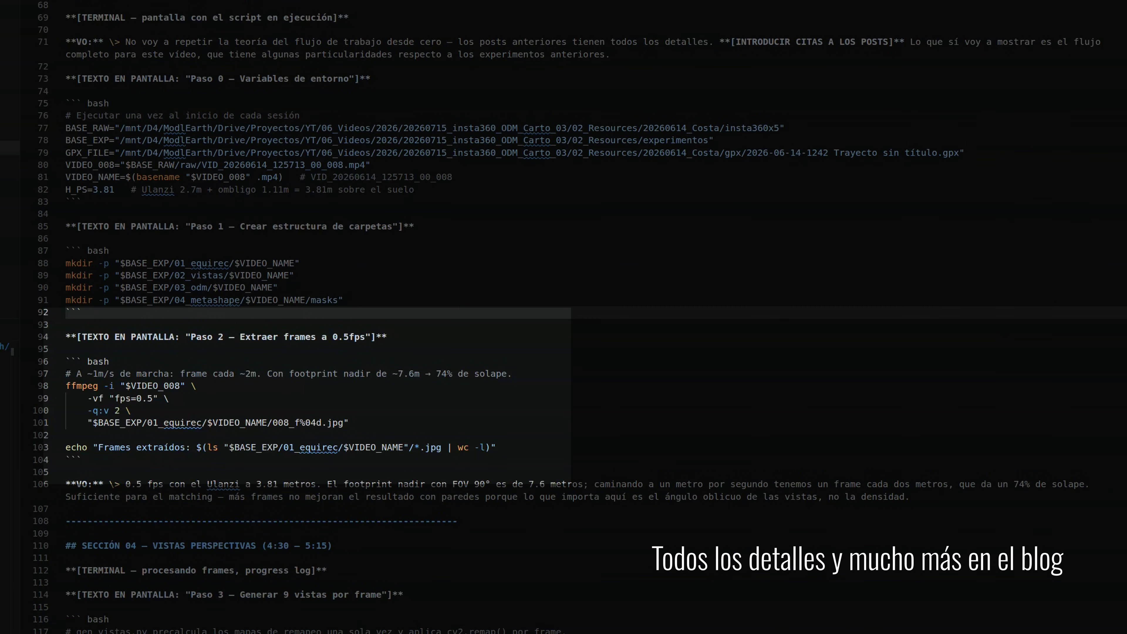
# - Examine the "Paso 3" command that runs gen_vistas.py, highlighting the whole command and its script name
pyautogui.scroll(-2, 580, 323)
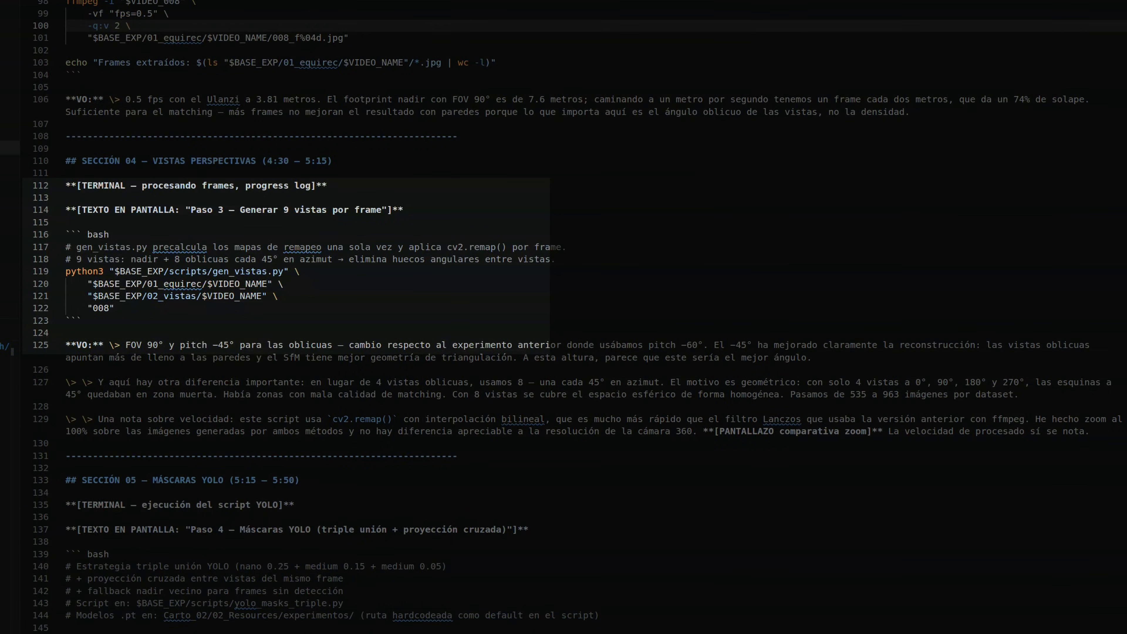
pyautogui.moveTo(115, 308); pyautogui.dragTo(66, 272)
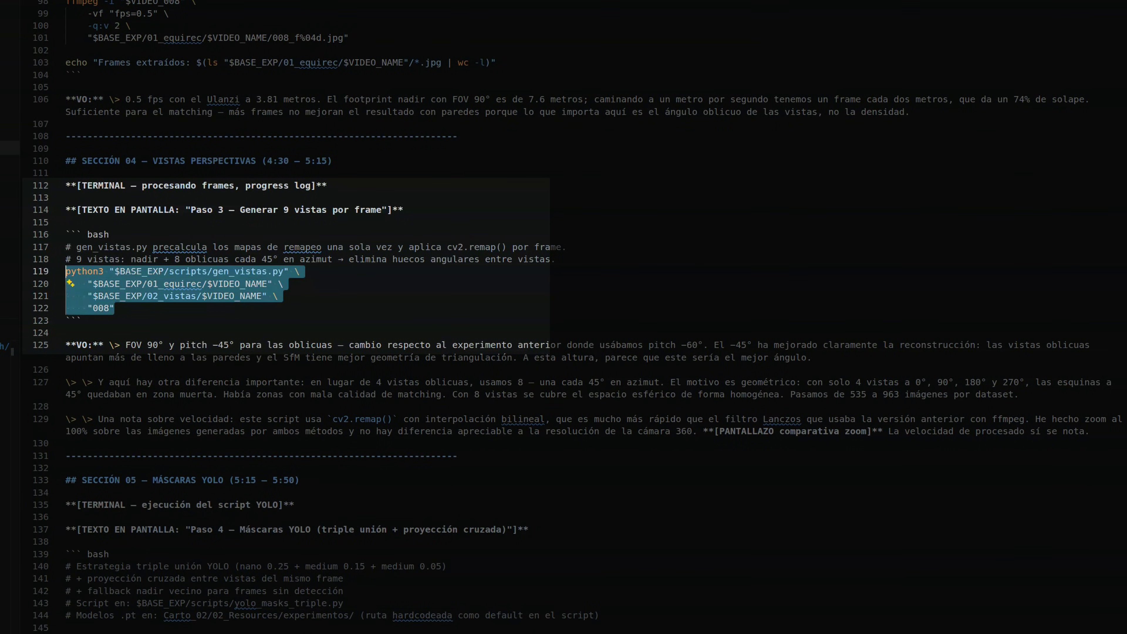
pyautogui.click(115, 308)
pyautogui.moveTo(212, 271); pyautogui.dragTo(267, 271)
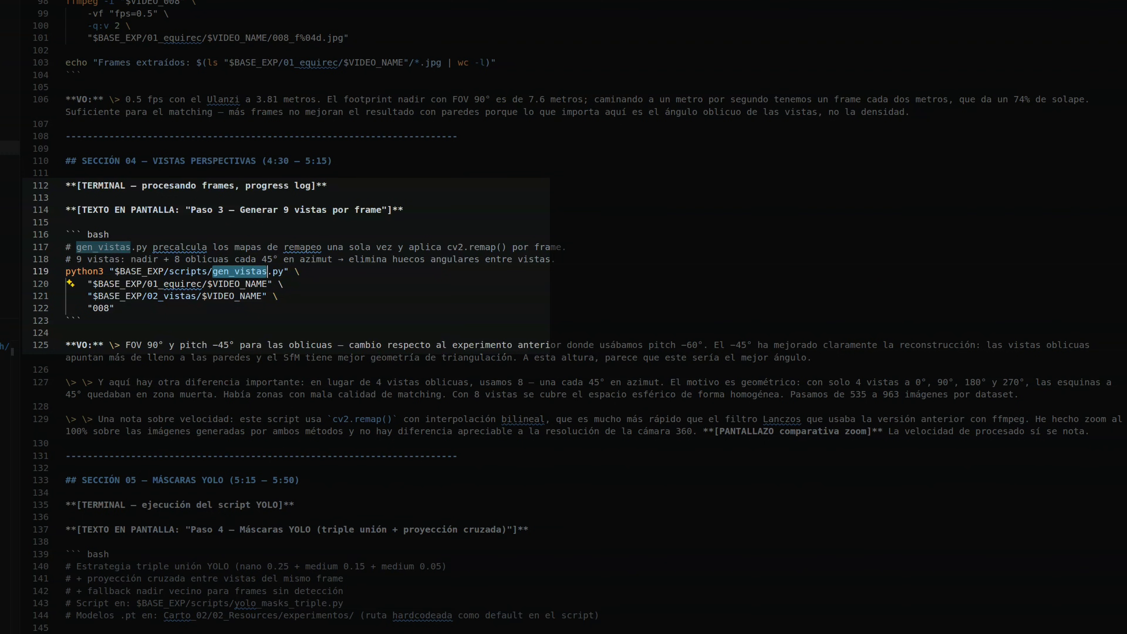
pyautogui.click(116, 308)
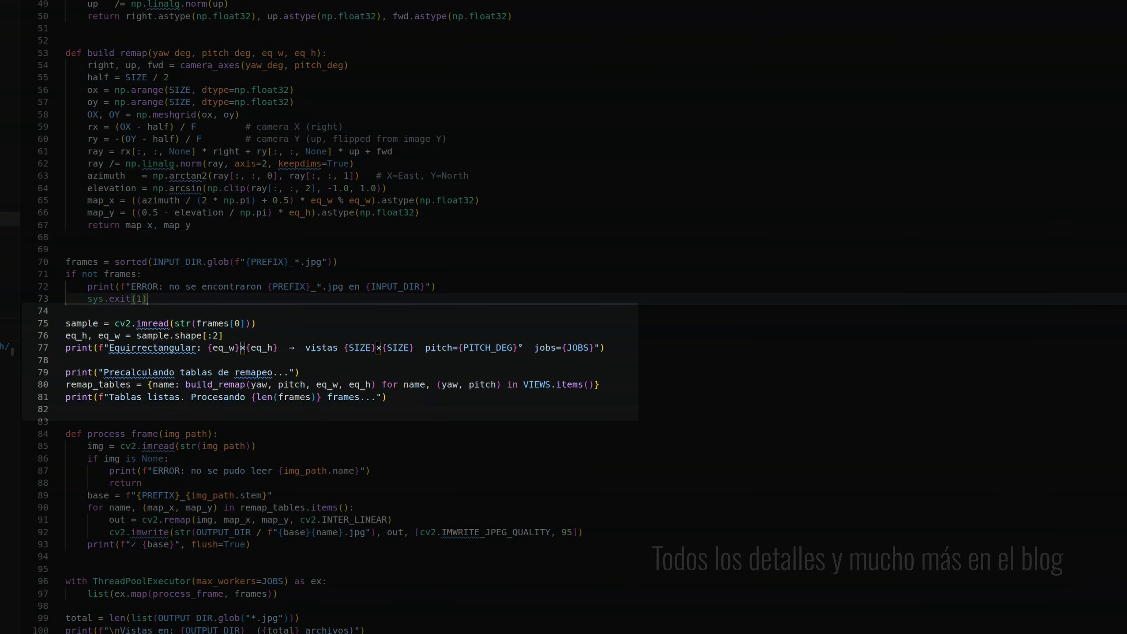
# - Examine the gen_vistas.py code from the cv2.imread sample line through the end of the file
pyautogui.click(115, 323)
pyautogui.moveTo(115, 324); pyautogui.dragTo(164, 323)
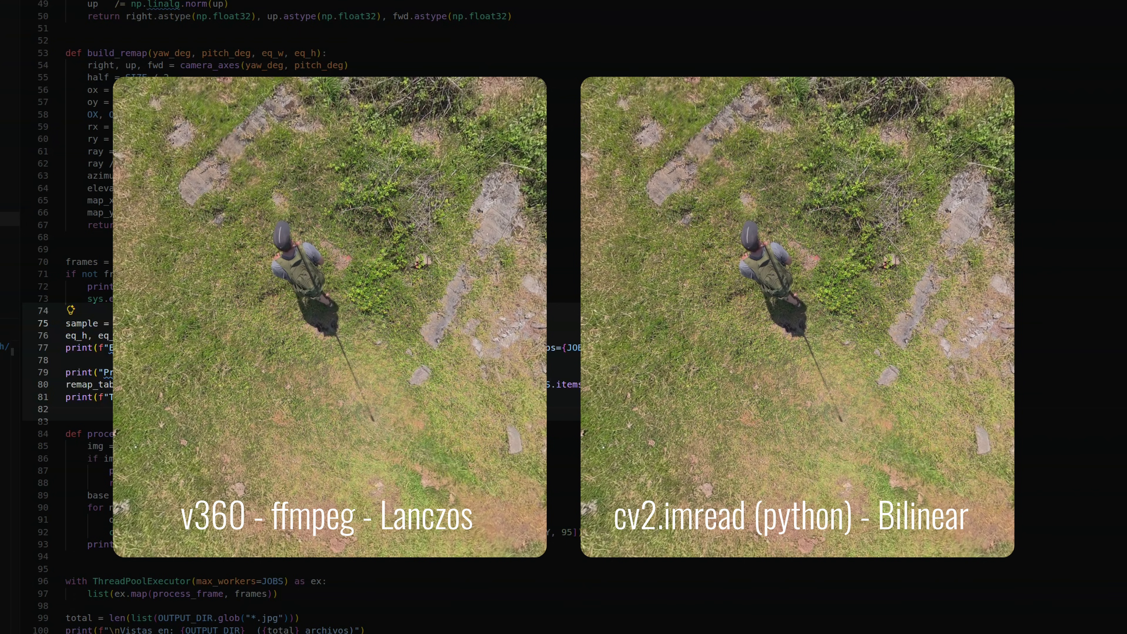
pyautogui.scroll(-2, 88, 311)
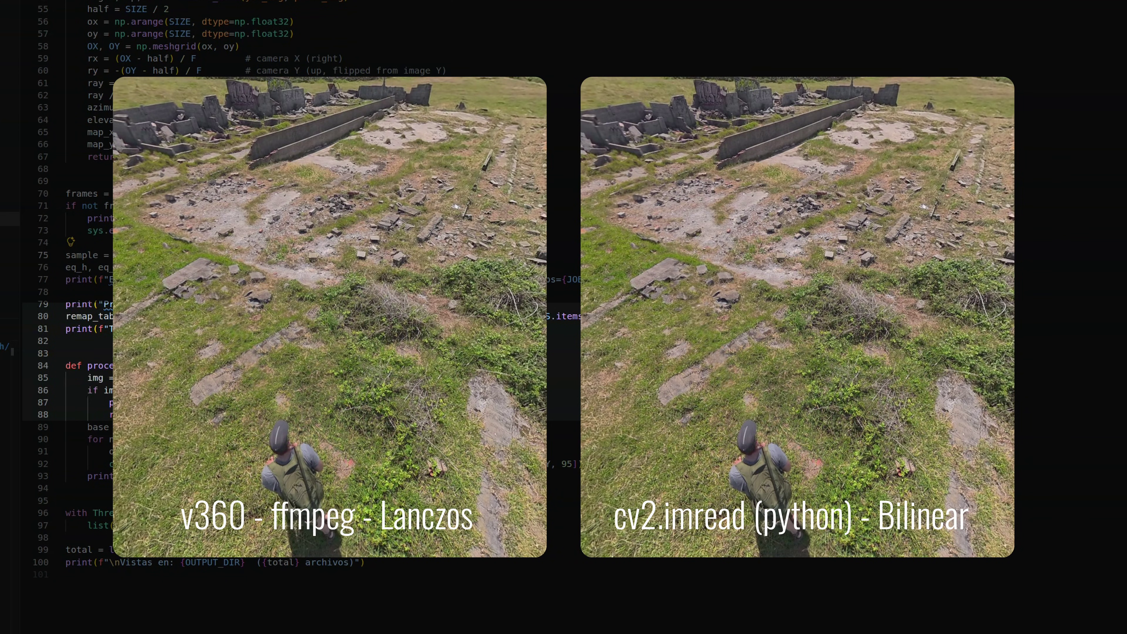
pyautogui.moveTo(365, 563); pyautogui.dragTo(65, 255)
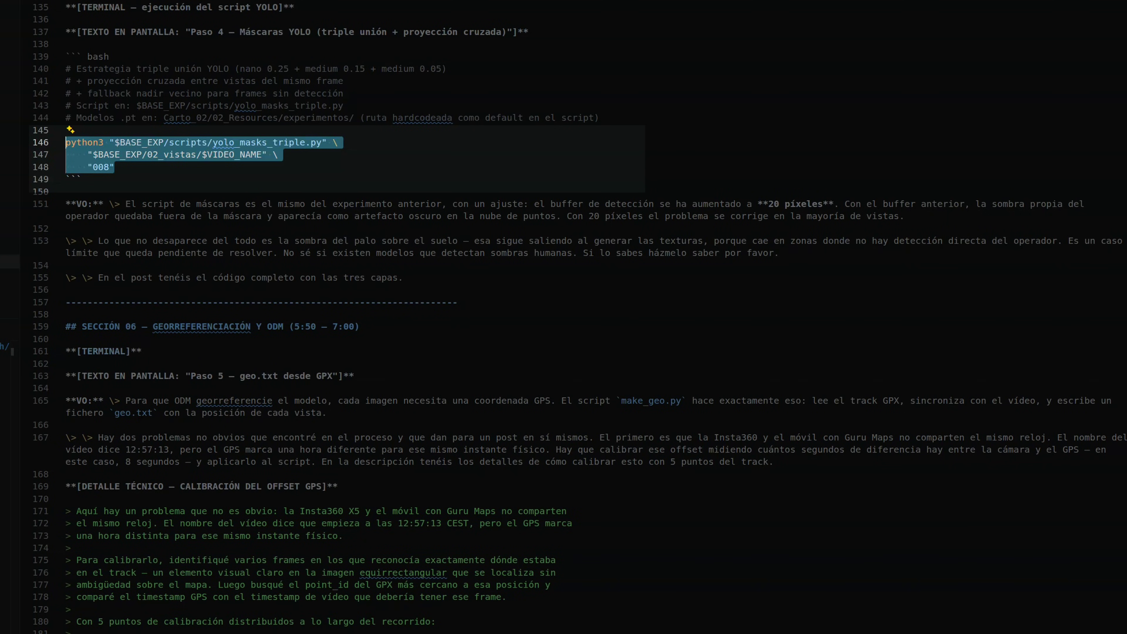
# - Examine the YOLO mask command and the parameters of yolo_masks_triple.py, highlighting the DILATE_PX line
pyautogui.click(115, 167)
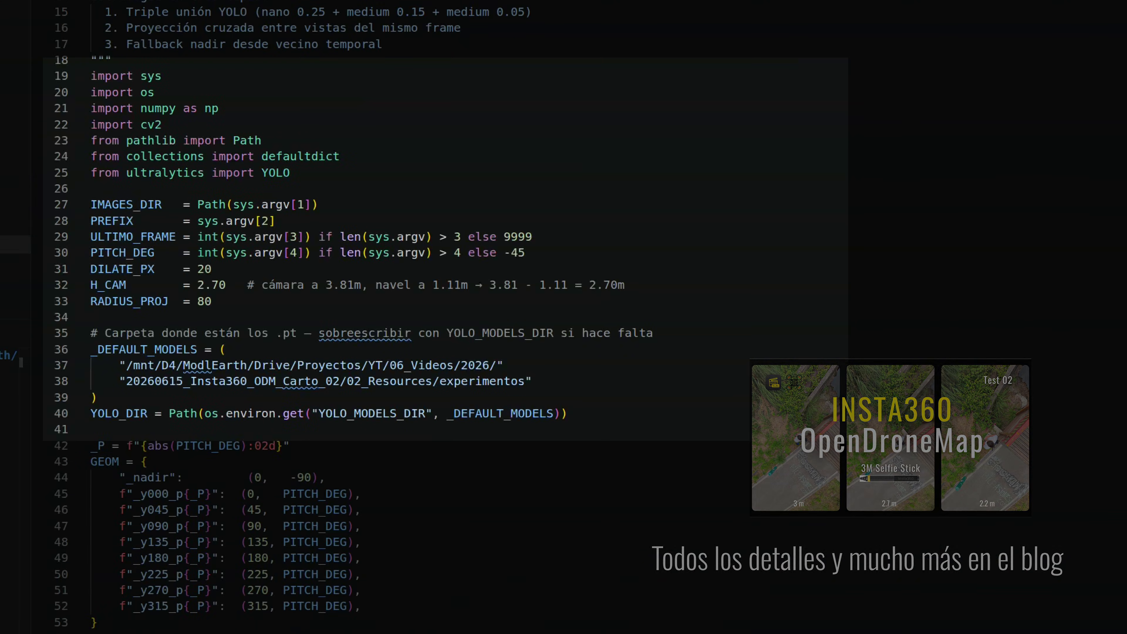
pyautogui.scroll(-3, 355, 315)
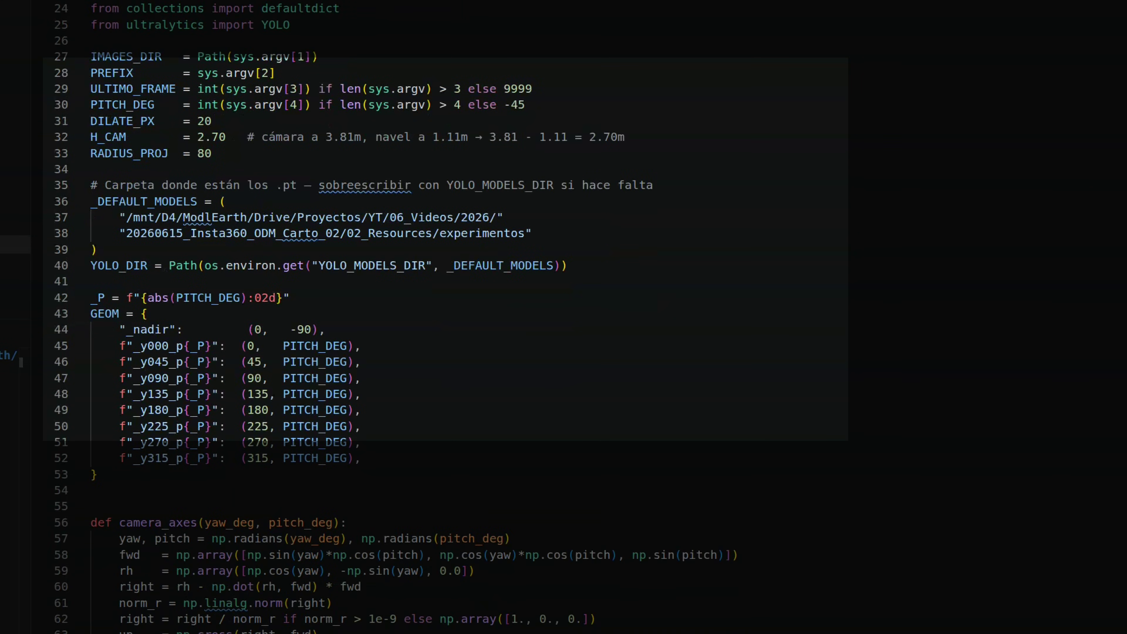
pyautogui.hotkey('shift', 'Home')
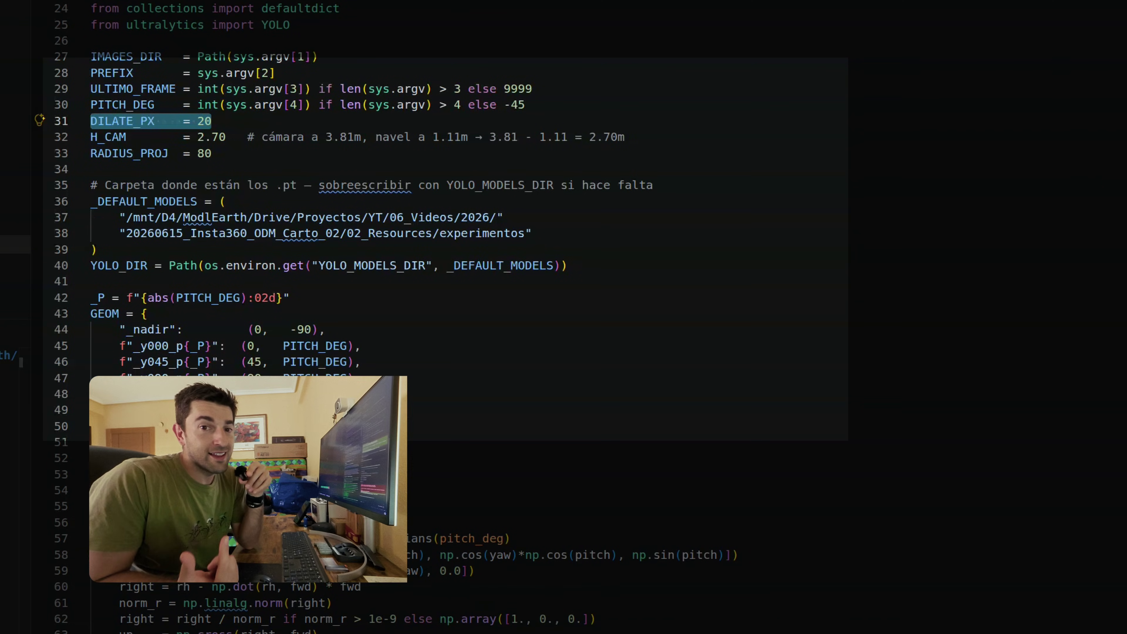
pyautogui.scroll(-3, 355, 315)
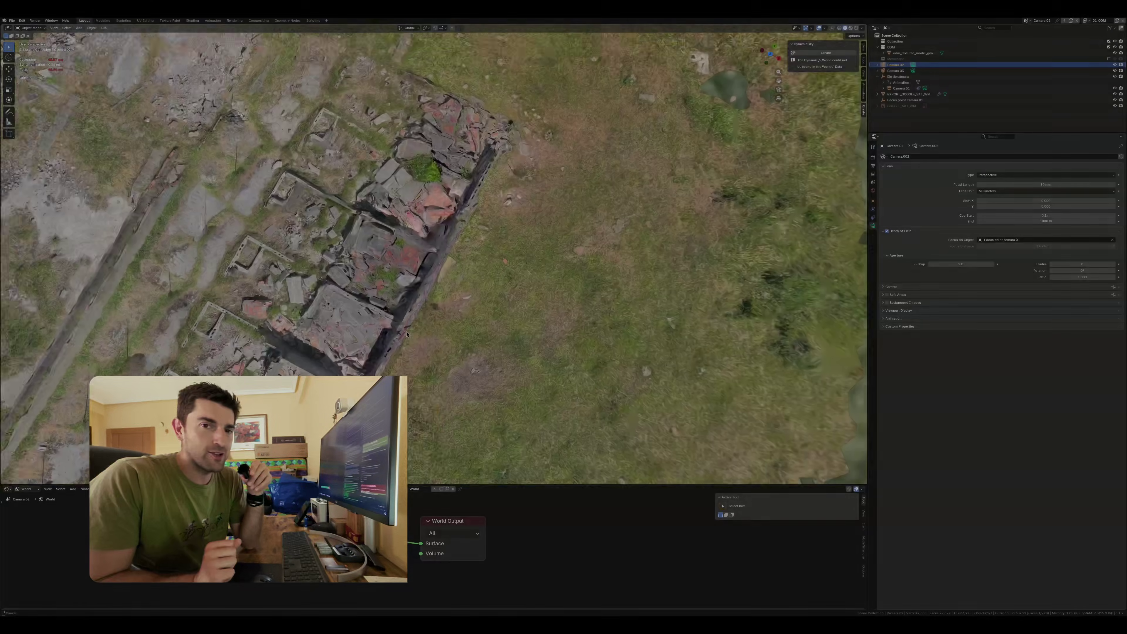
# - Switch to Blender and inspect the textured model from above, checking the ruins, the grass and the paved strip up close
pyautogui.scroll(5, 355, 222)
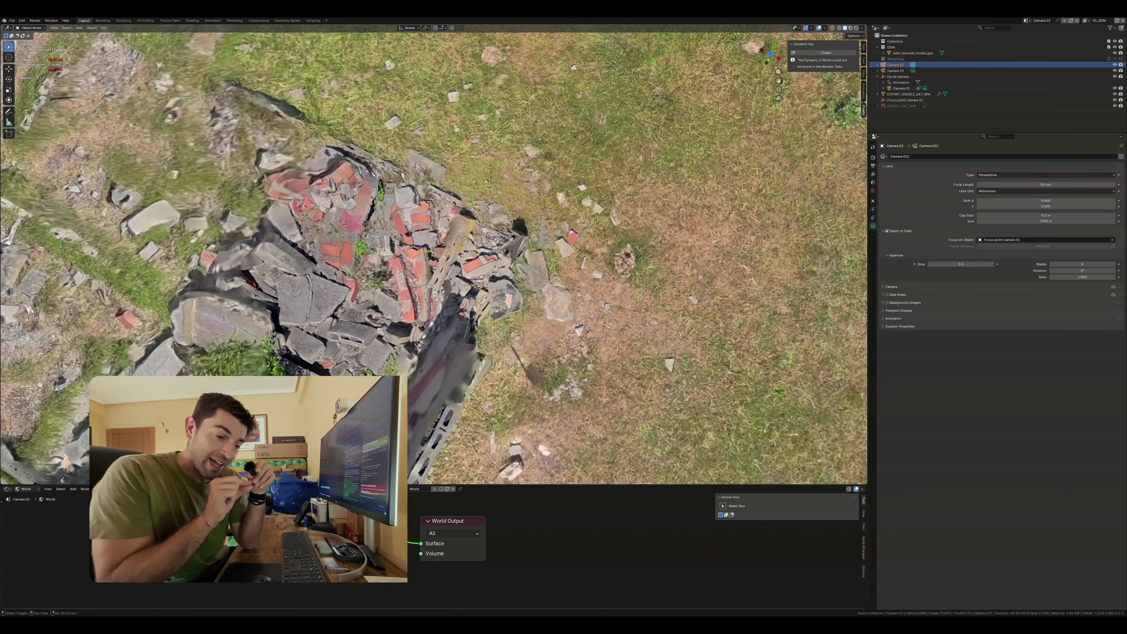
pyautogui.scroll(2, 434, 254)
pyautogui.scroll(3, 434, 254)
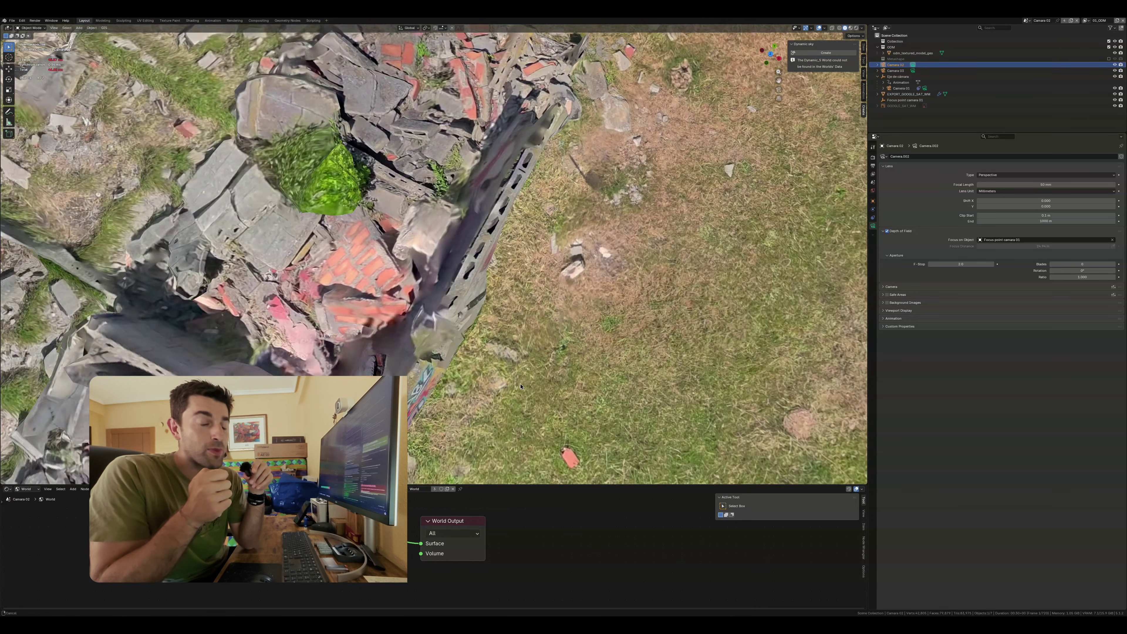
pyautogui.scroll(5, 454, 225)
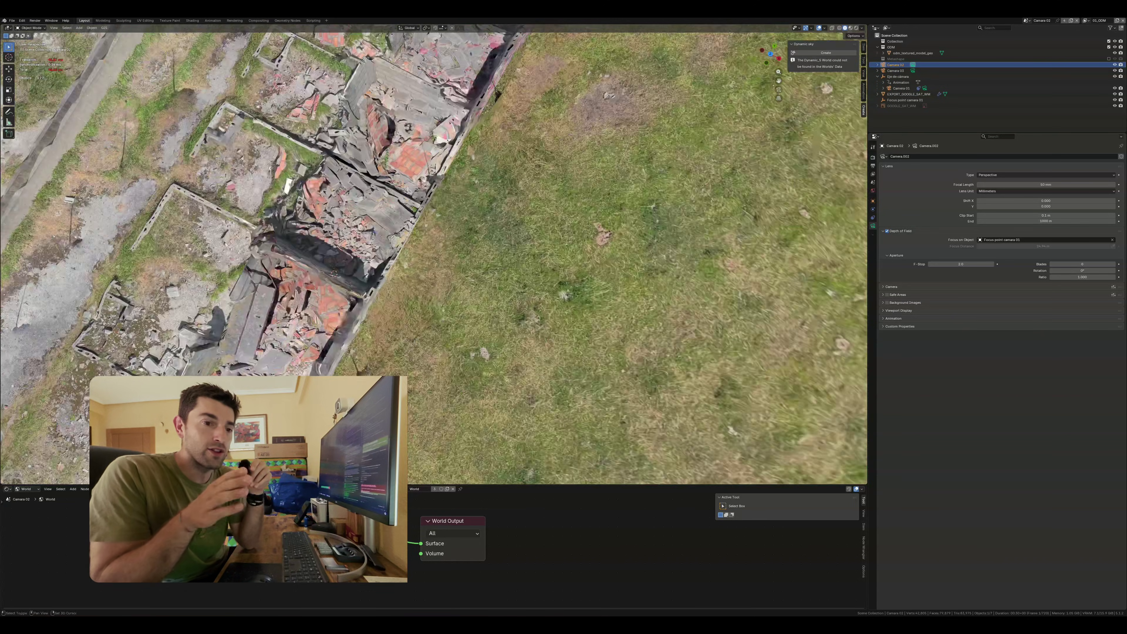
pyautogui.scroll(4, 453, 226)
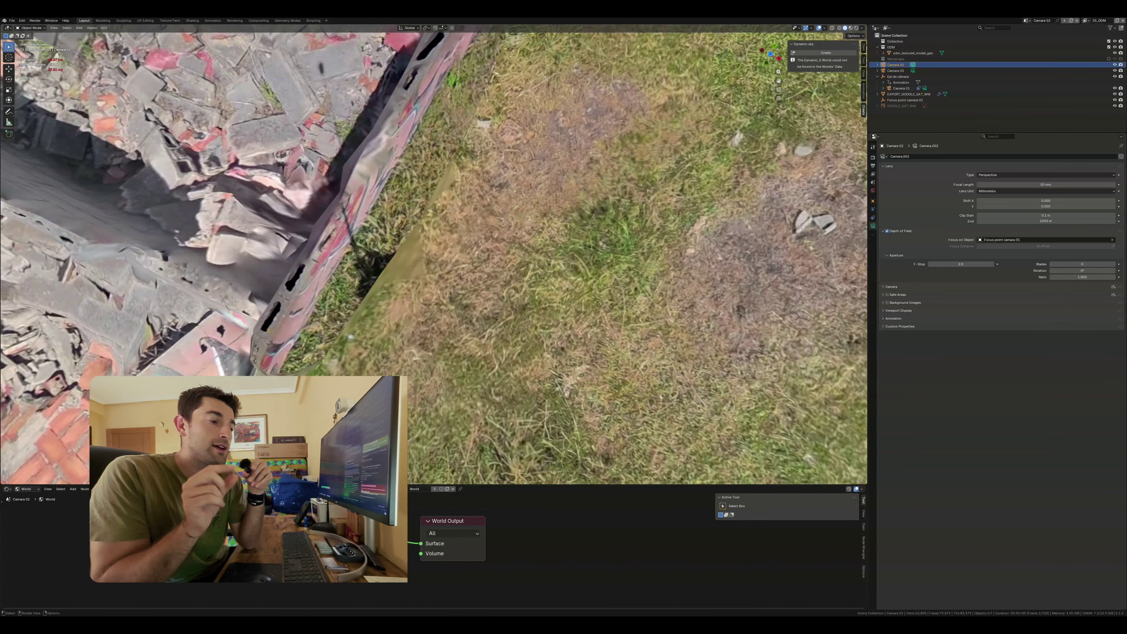
pyautogui.scroll(-6, 451, 268)
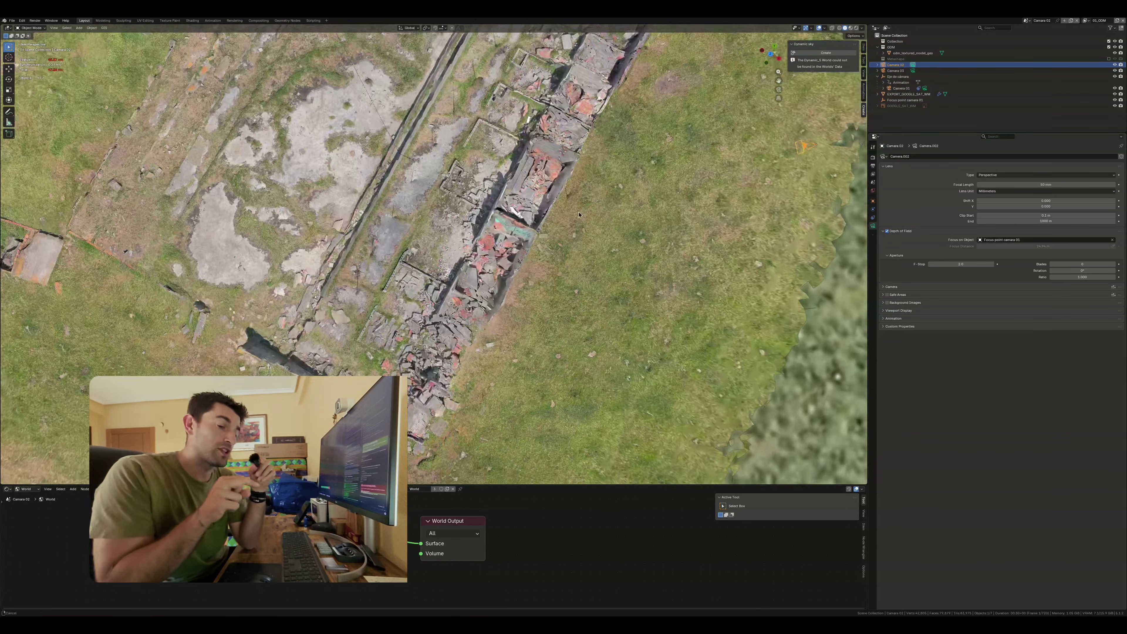
pyautogui.scroll(6, 450, 268)
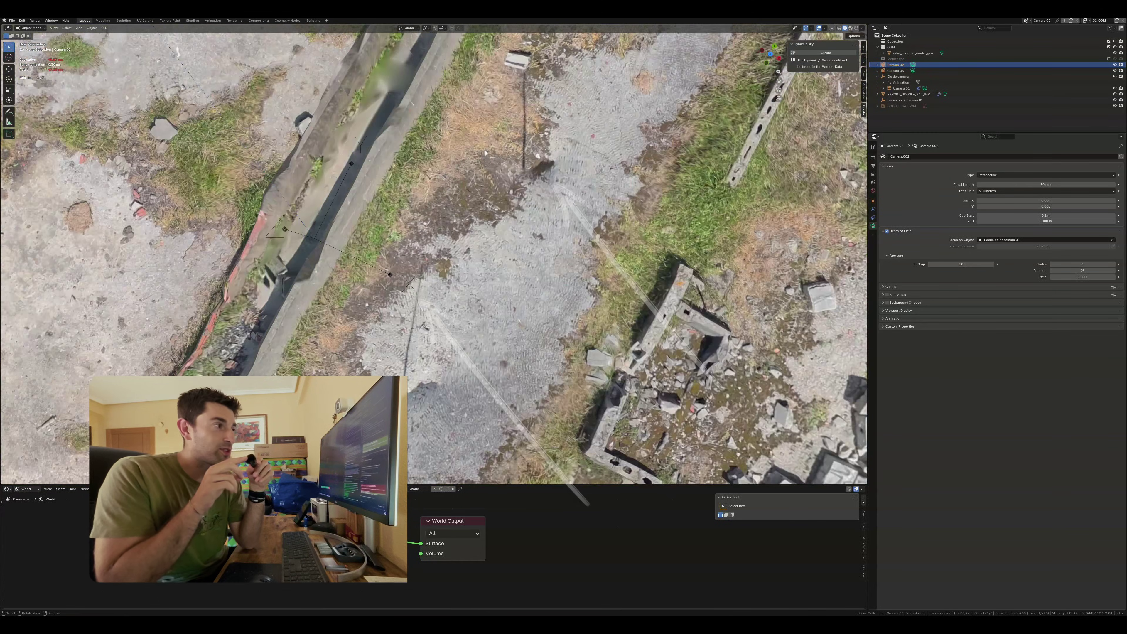
pyautogui.scroll(-5, 485, 153)
pyautogui.scroll(6, 485, 153)
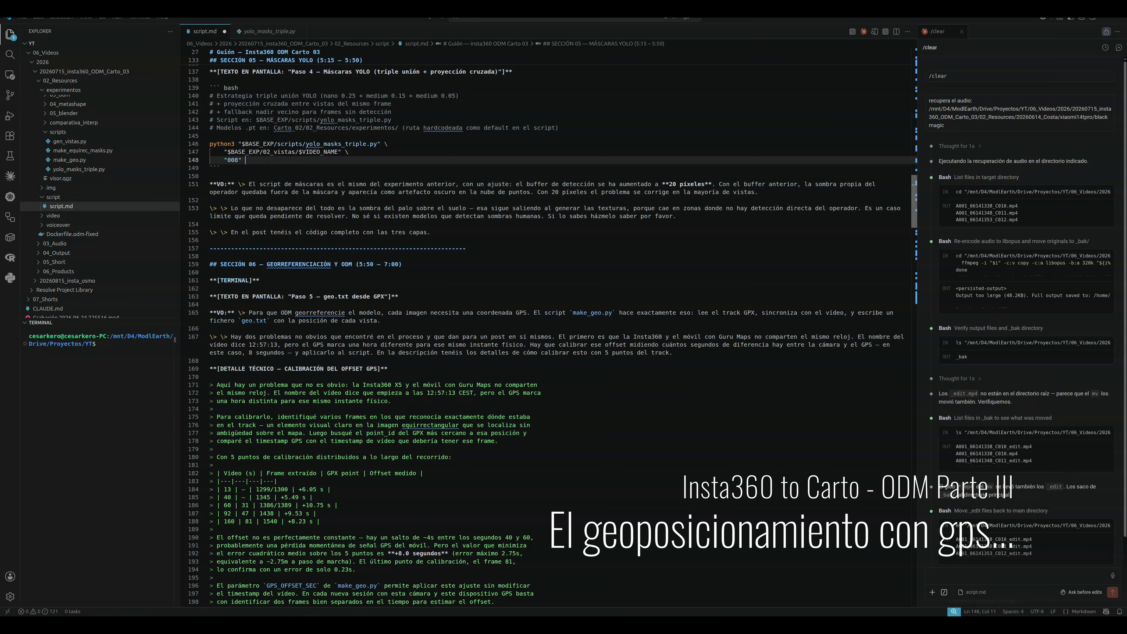
# - Switch to script.md in VS Code and review the georeferencing section, highlighting the full make_geo.py command
pyautogui.click(210, 256)
pyautogui.scroll(-3, 553, 335)
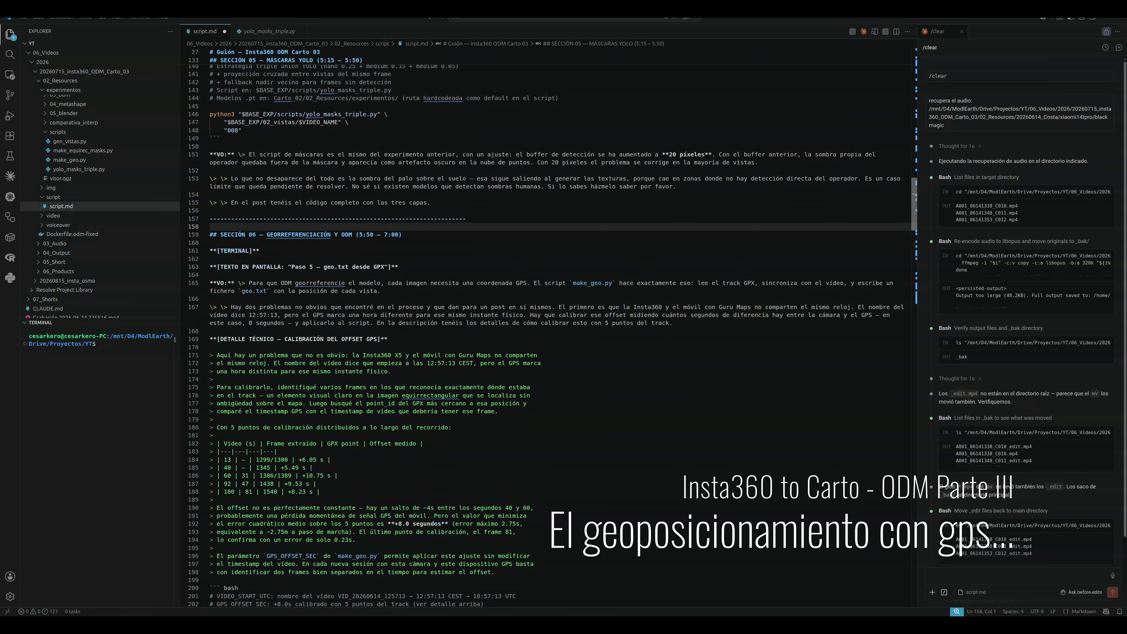
pyautogui.scroll(-12, 553, 336)
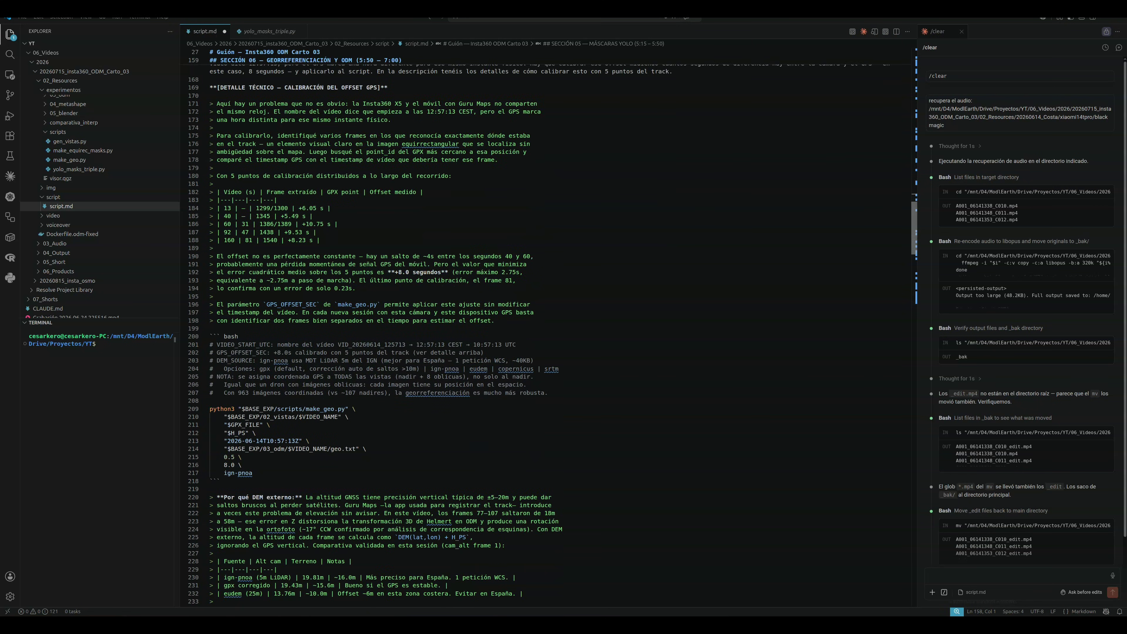
pyautogui.moveTo(252, 385); pyautogui.dragTo(210, 320)
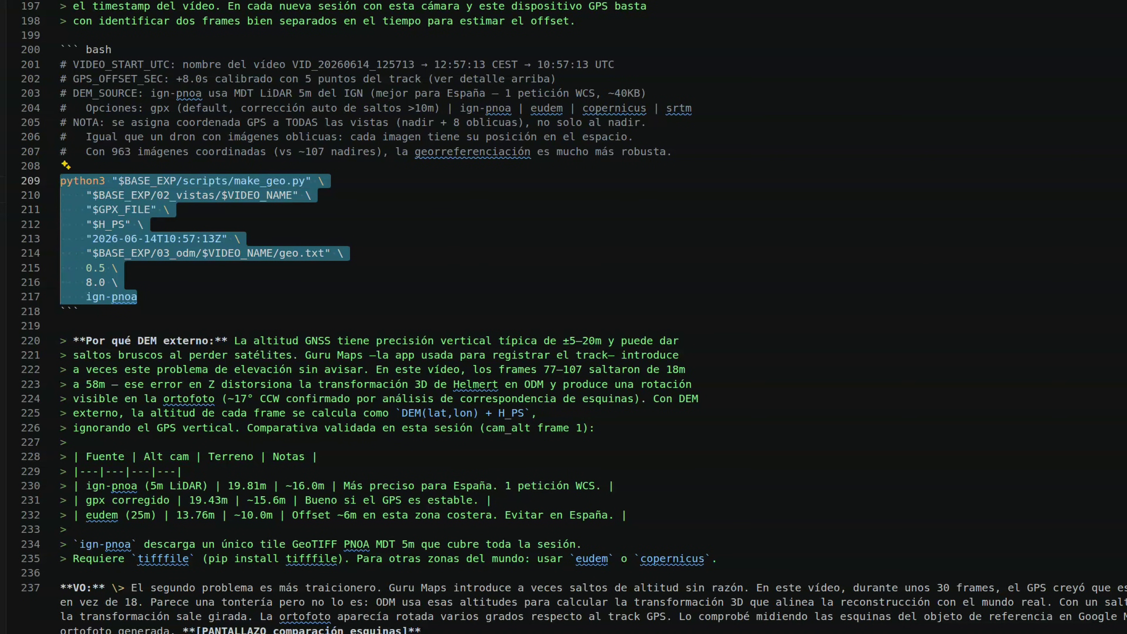
pyautogui.click(259, 181)
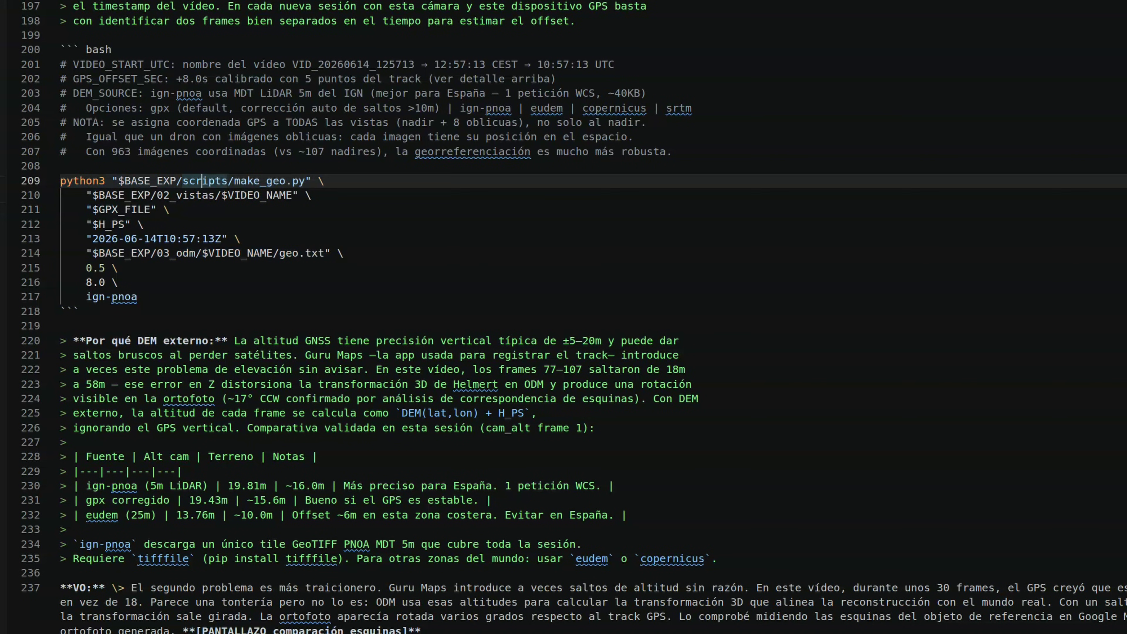
pyautogui.doubleClick(260, 181)
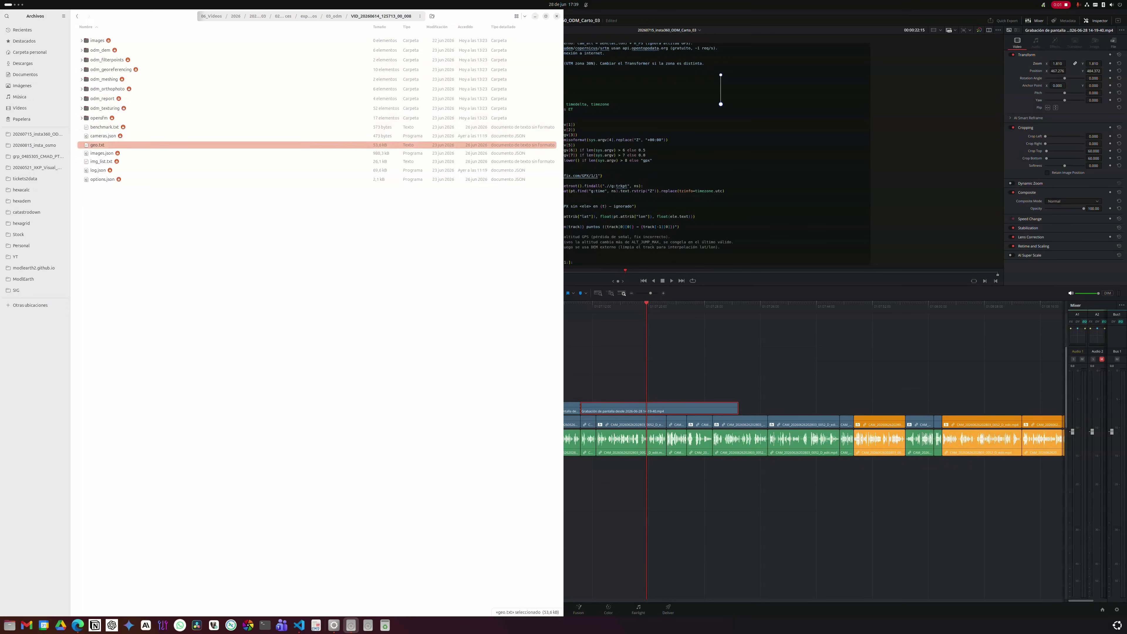
# - Open geo.txt from the ODM output folder beside the file list and highlight the f0002_y270_p45 image's coordinates
pyautogui.press('Return')
pyautogui.press('super+Right')
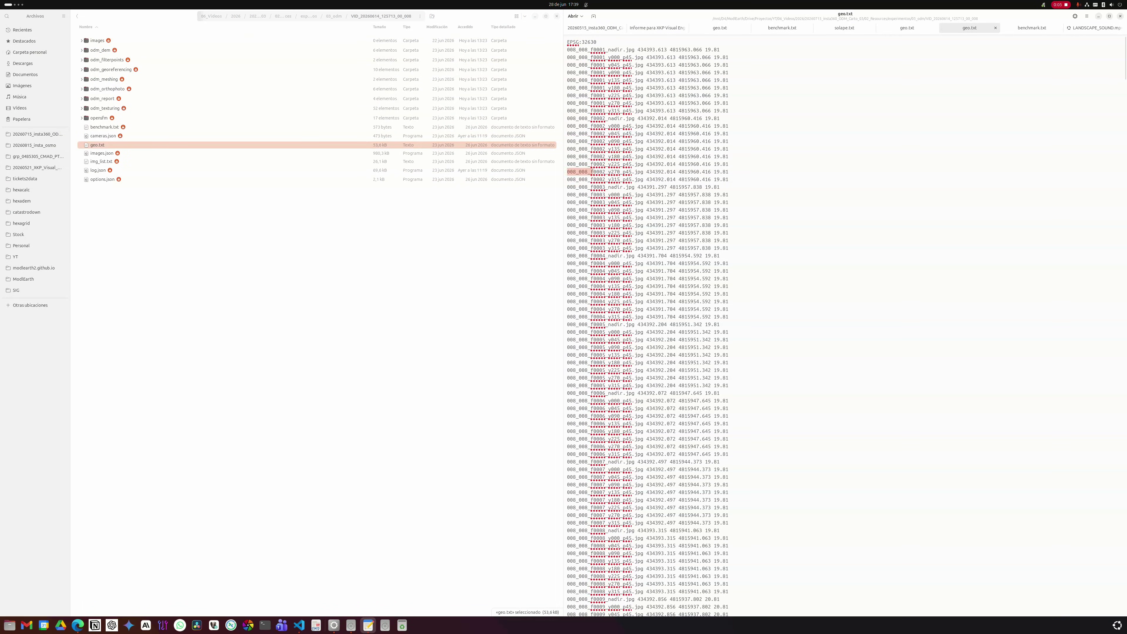
pyautogui.moveTo(593, 172); pyautogui.dragTo(716, 172)
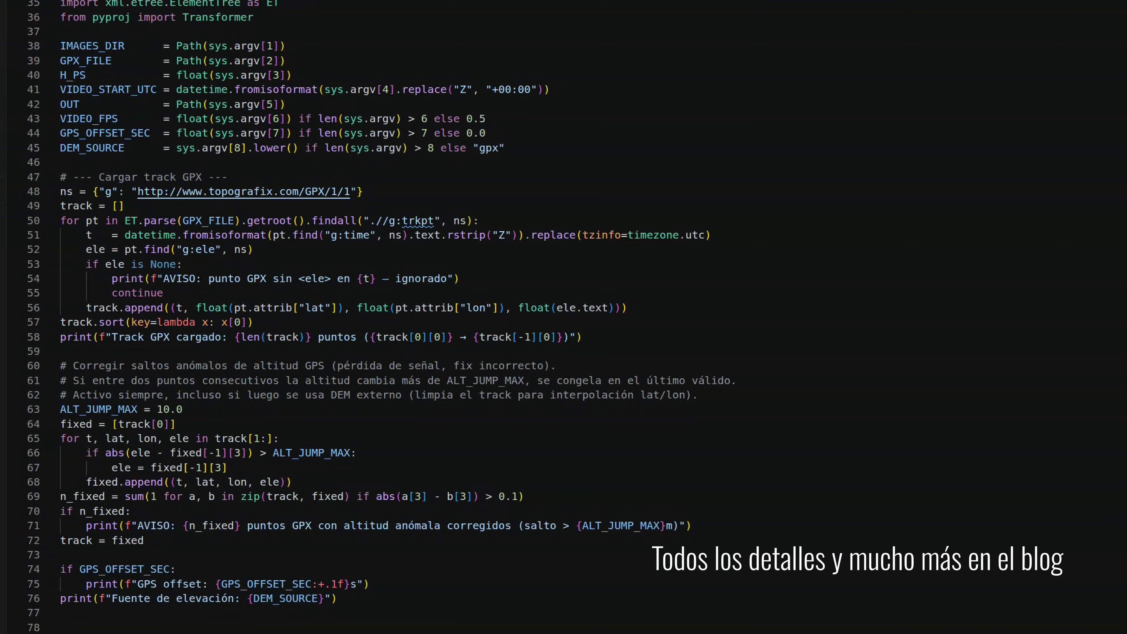
# - Read through the make_geo.py code, from loading the GPX track to fetching the DEM elevations
pyautogui.scroll(-20, 377, 317)
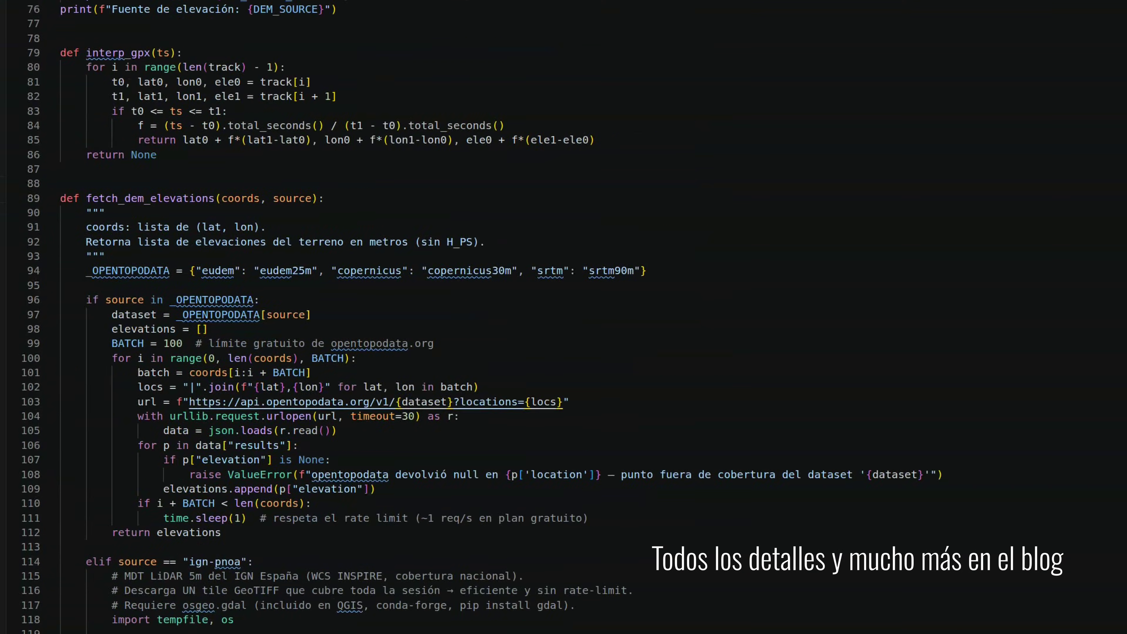
pyautogui.scroll(-20, 368, 317)
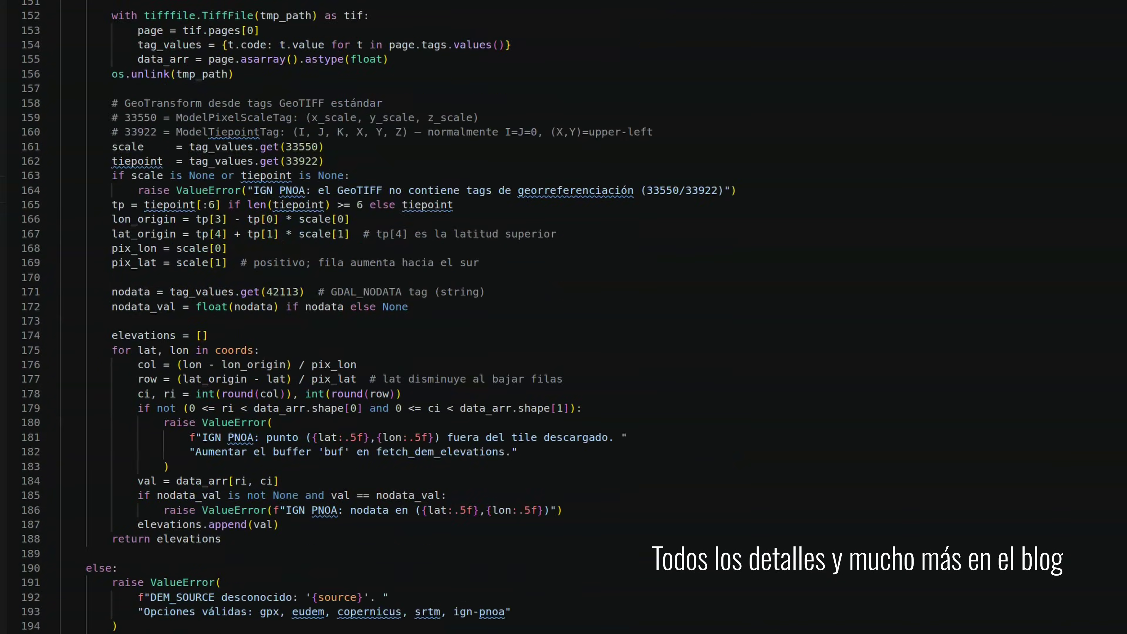
pyautogui.scroll(-6, 368, 317)
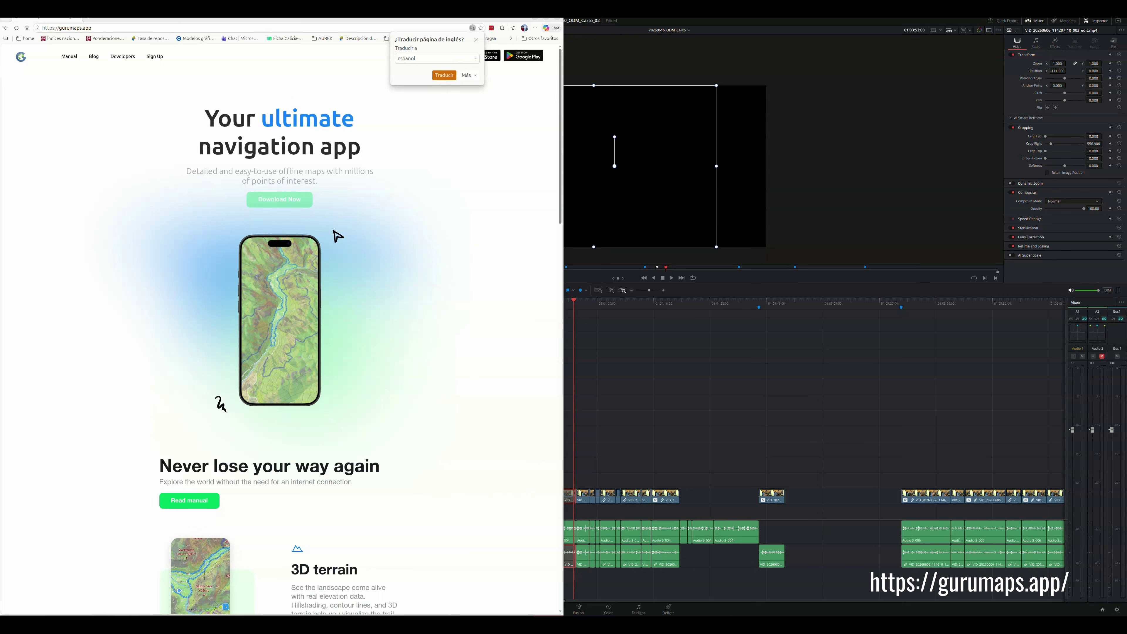
# - Browse the Guru Maps home page in the web browser down to its footer and return to the beginning
pyautogui.scroll(-4, 282, 311)
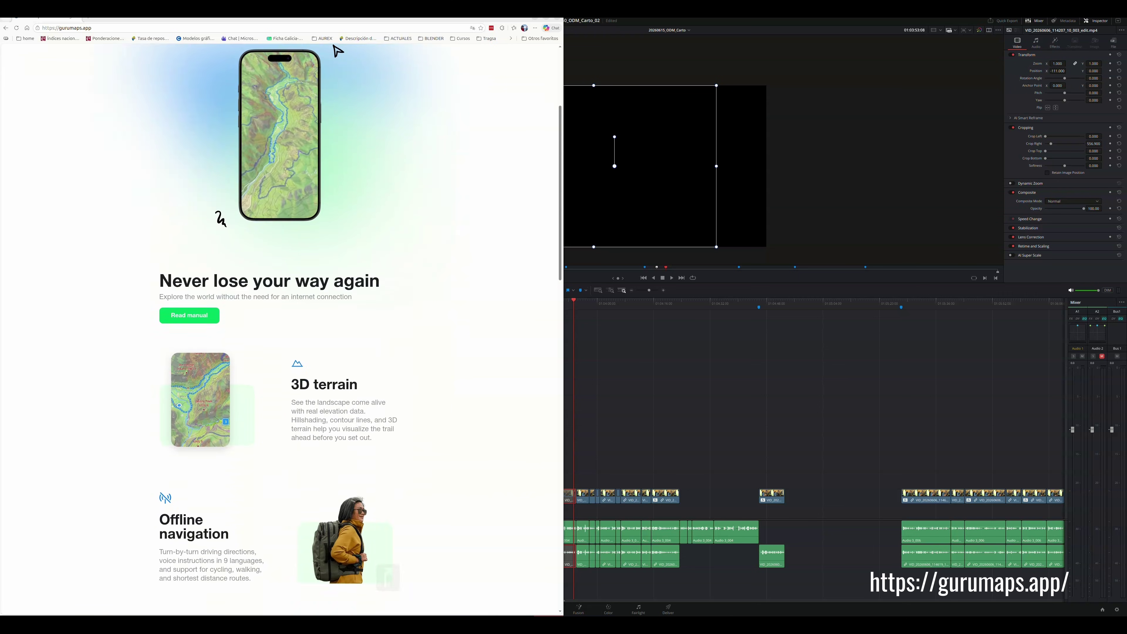
pyautogui.scroll(-15, 282, 328)
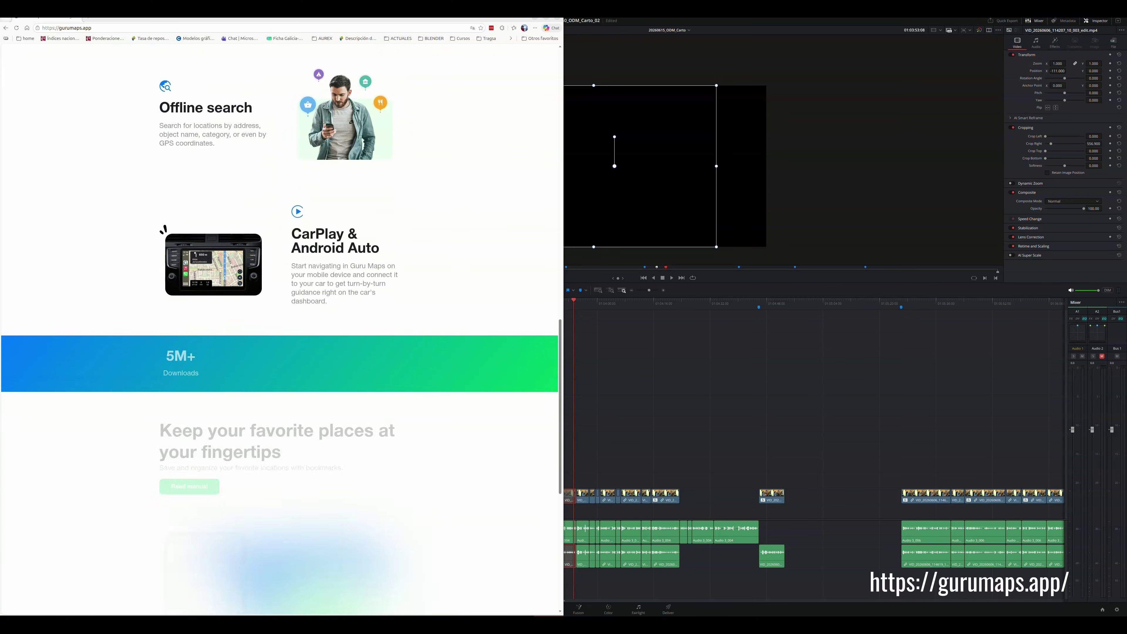
pyautogui.scroll(-1, 282, 328)
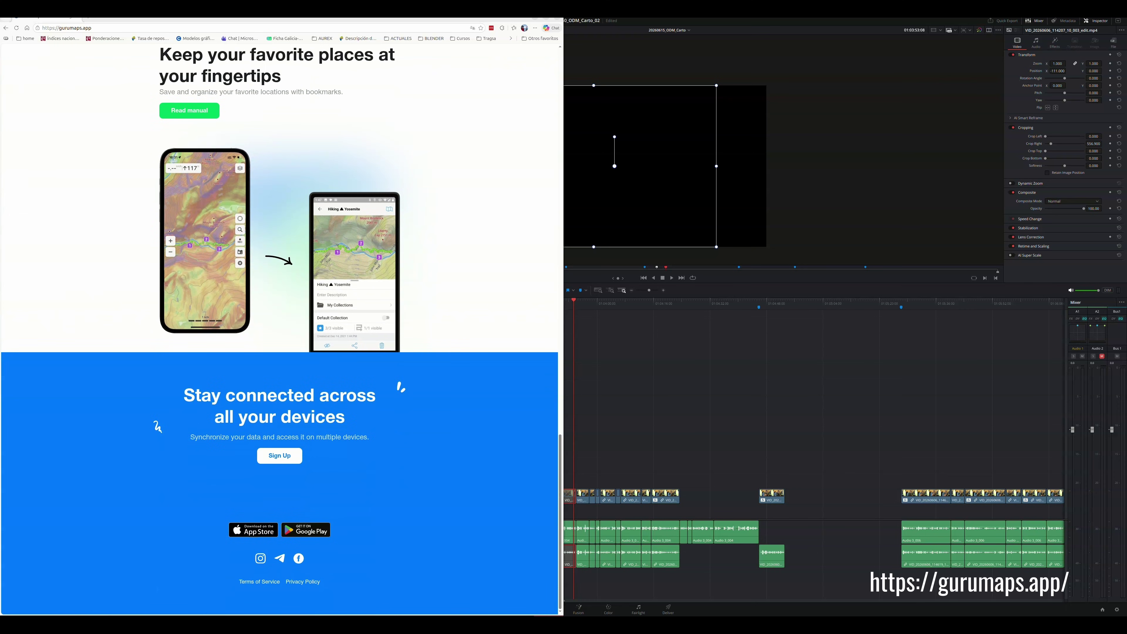
pyautogui.scroll(17, 281, 328)
pyautogui.scroll(1, 279, 329)
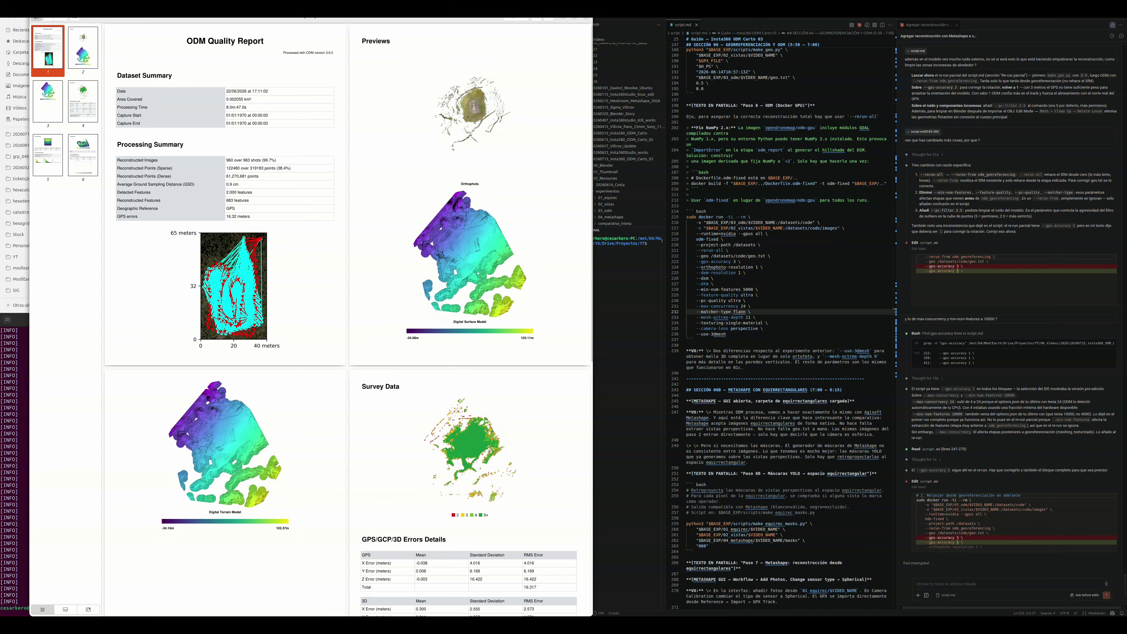
# - Examine the ODM Quality Report at full-screen size, covering the previews, surface and terrain models, survey data and GPS/GCP/3D error tables
pyautogui.keyDown('ctrl'); pyautogui.scroll(5, 435, 98); pyautogui.keyUp('ctrl')
pyautogui.scroll(4, 413, 266)
pyautogui.scroll(-15, 413, 293)
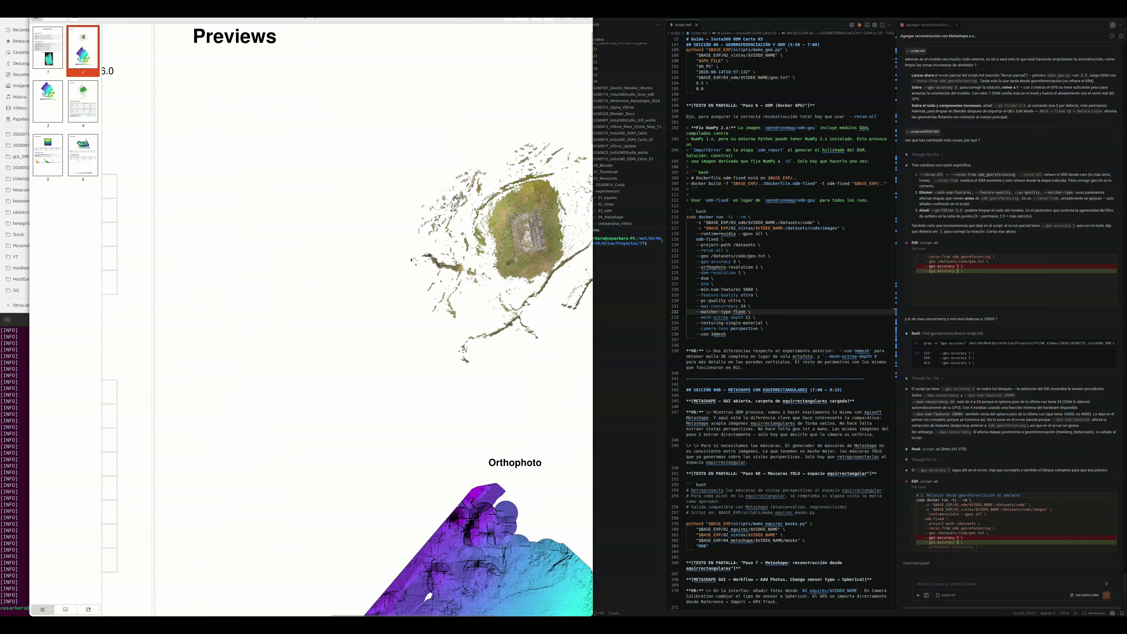
pyautogui.keyDown('ctrl'); pyautogui.scroll(-5, 406, 302); pyautogui.keyUp('ctrl')
pyautogui.keyDown('ctrl'); pyautogui.scroll(-2, 406, 302); pyautogui.keyUp('ctrl')
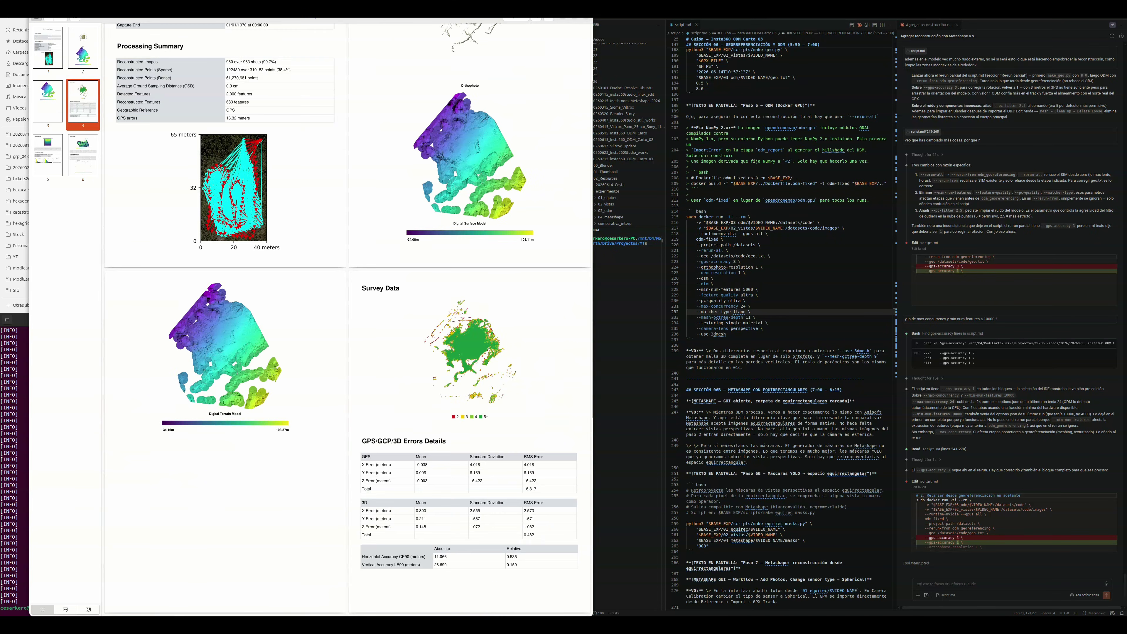
pyautogui.press('super+Up')
pyautogui.keyDown('ctrl'); pyautogui.scroll(4, 564, 248); pyautogui.keyUp('ctrl')
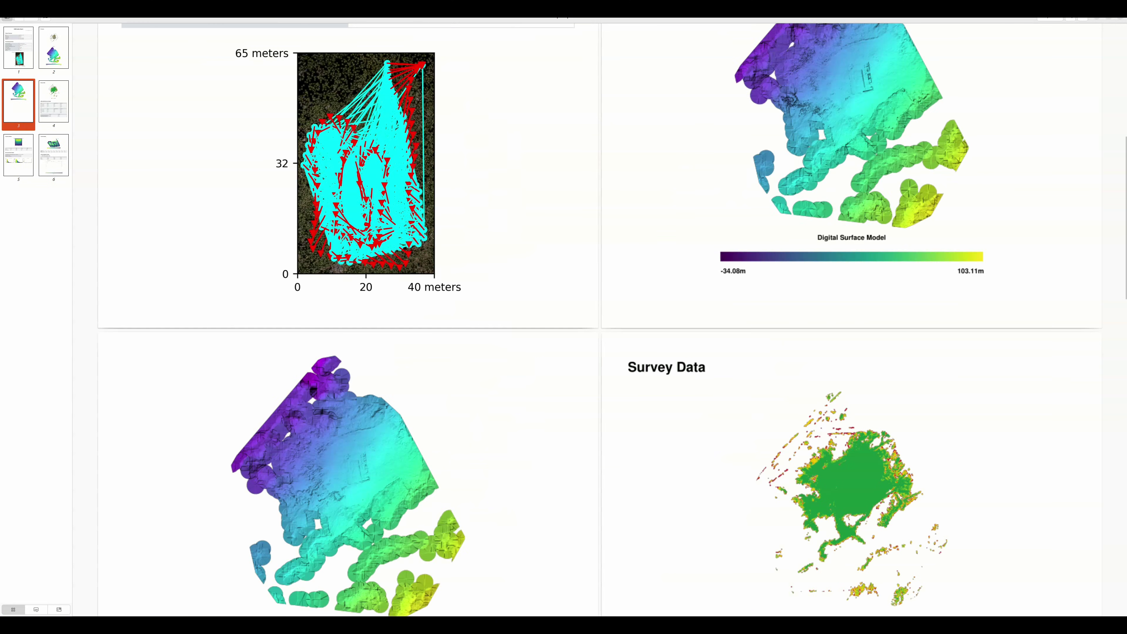
pyautogui.scroll(6, 563, 248)
pyautogui.scroll(-10, 563, 310)
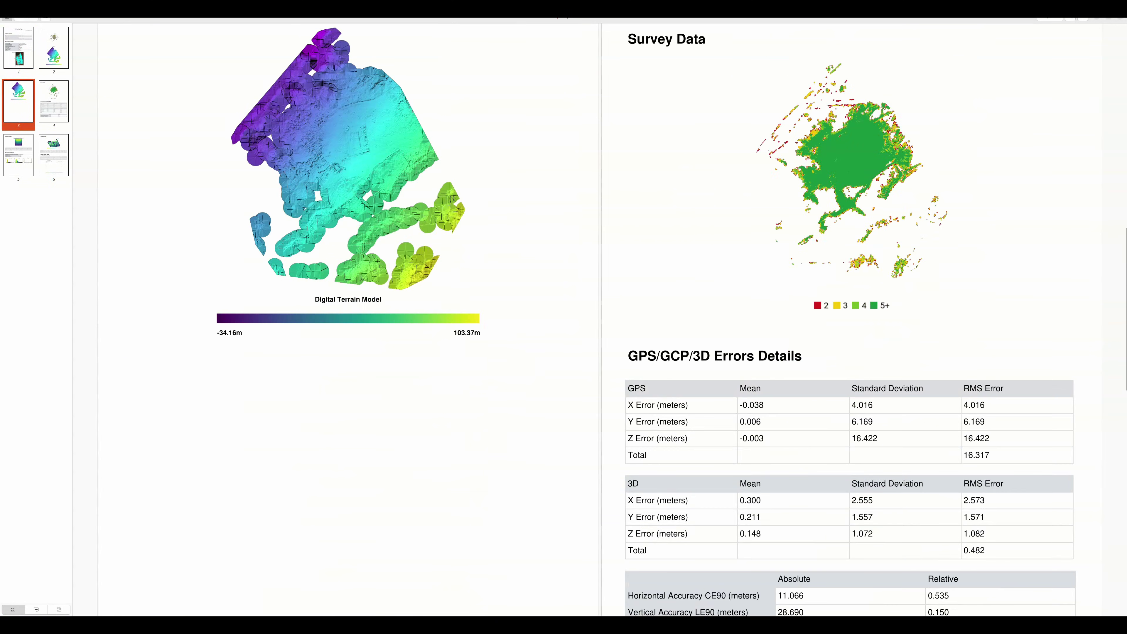
pyautogui.scroll(3, 564, 310)
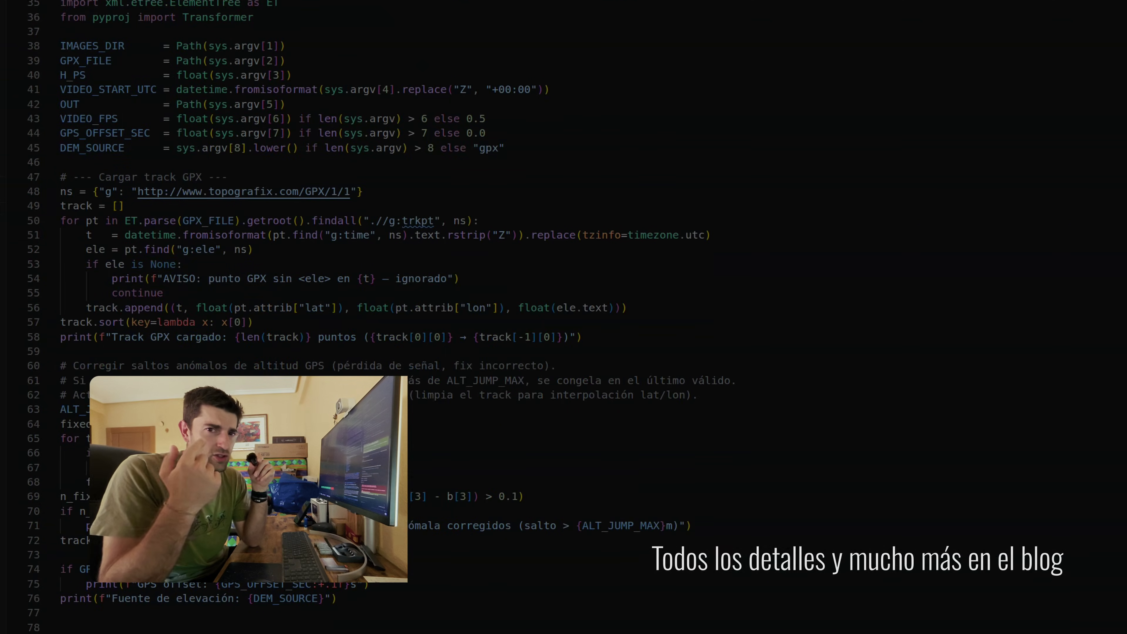
# - Skim the make_geo.py code from the GPX track loading down to the unknown DEM source error handling
pyautogui.scroll(-20, 563, 310)
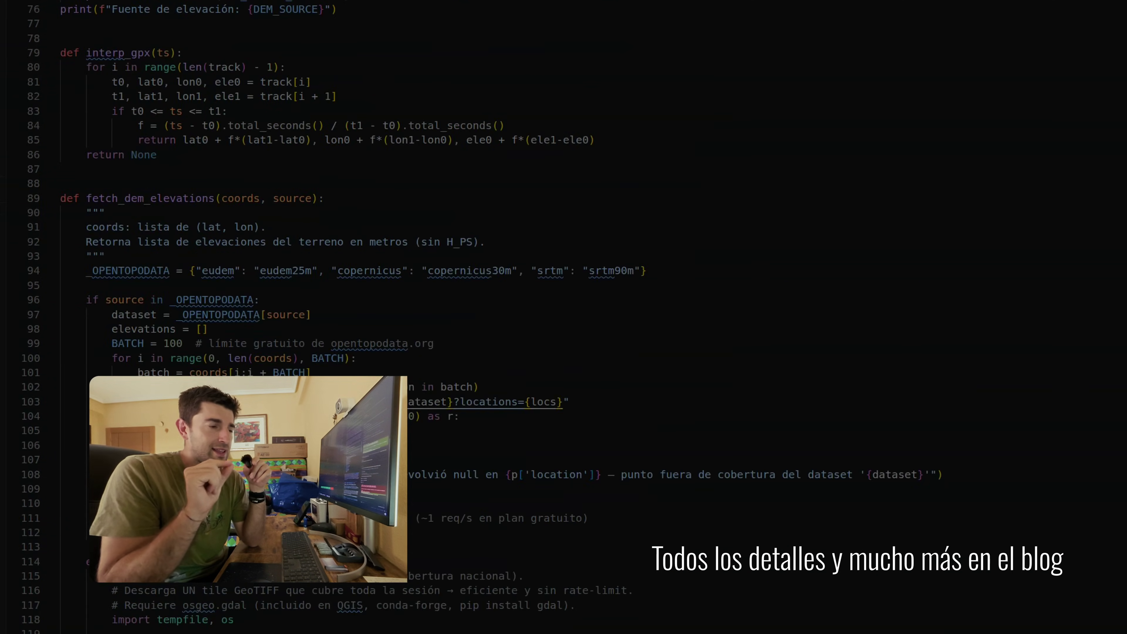
pyautogui.scroll(-20, 564, 311)
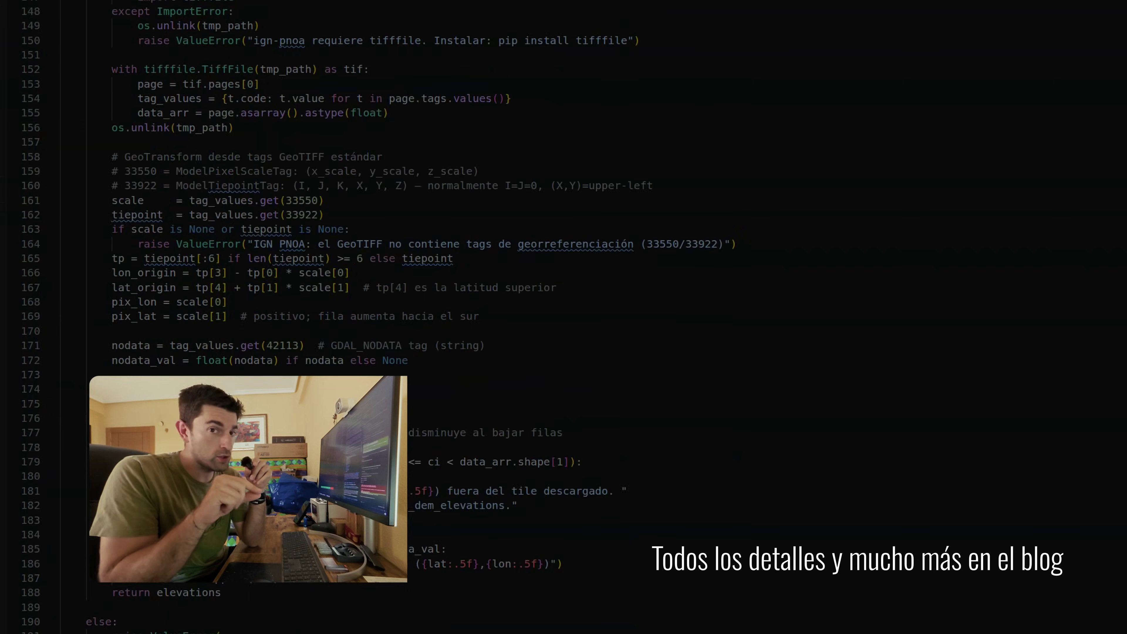
pyautogui.scroll(-20, 564, 311)
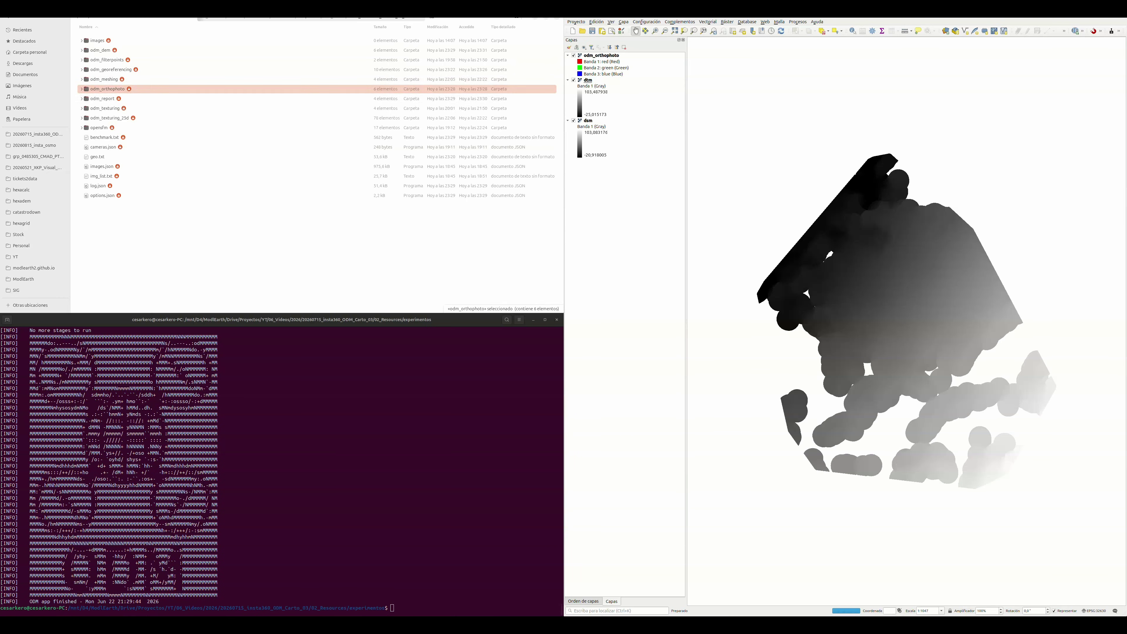
# - Select the odm_report folder in the file list, switch to QGIS, hide the dtm layer and collapse its legend
pyautogui.click(103, 98)
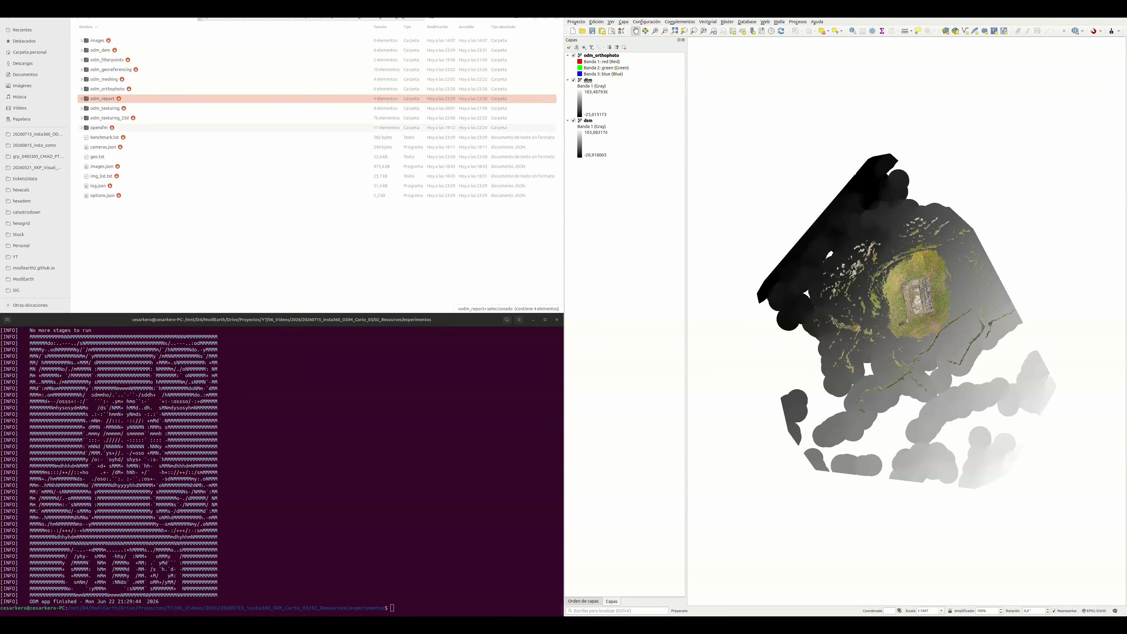
pyautogui.click(574, 79)
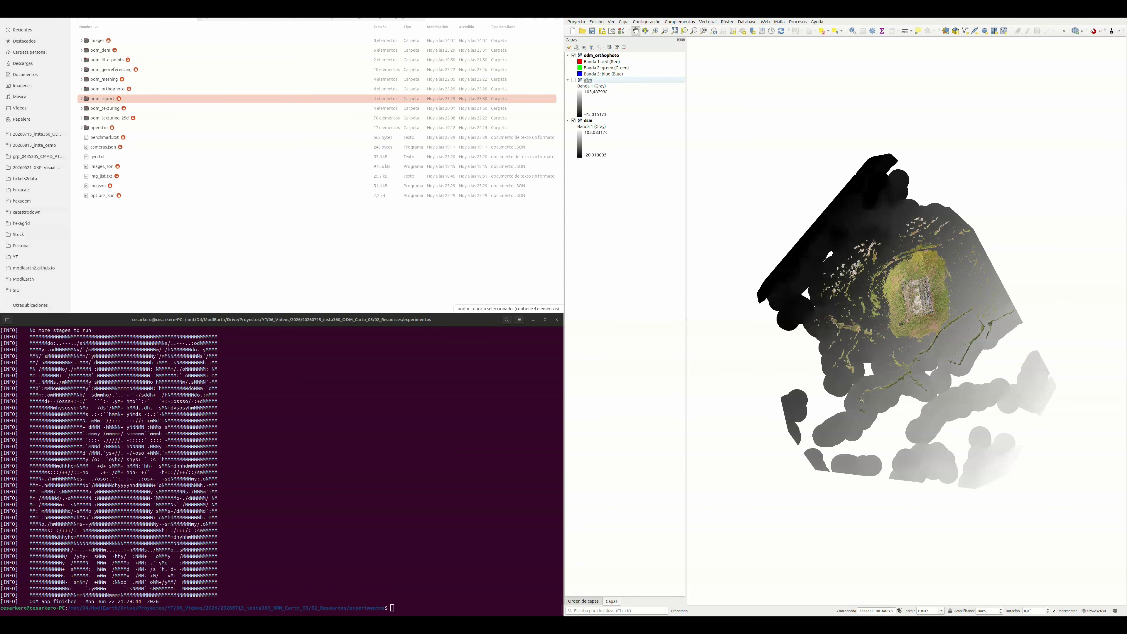
pyautogui.click(568, 80)
pyautogui.click(573, 86)
pyautogui.click(573, 86)
# - Add the Google Satellite base map through QuickMapServices and hide the dsm layer
pyautogui.click(765, 21)
pyautogui.moveTo(786, 38)
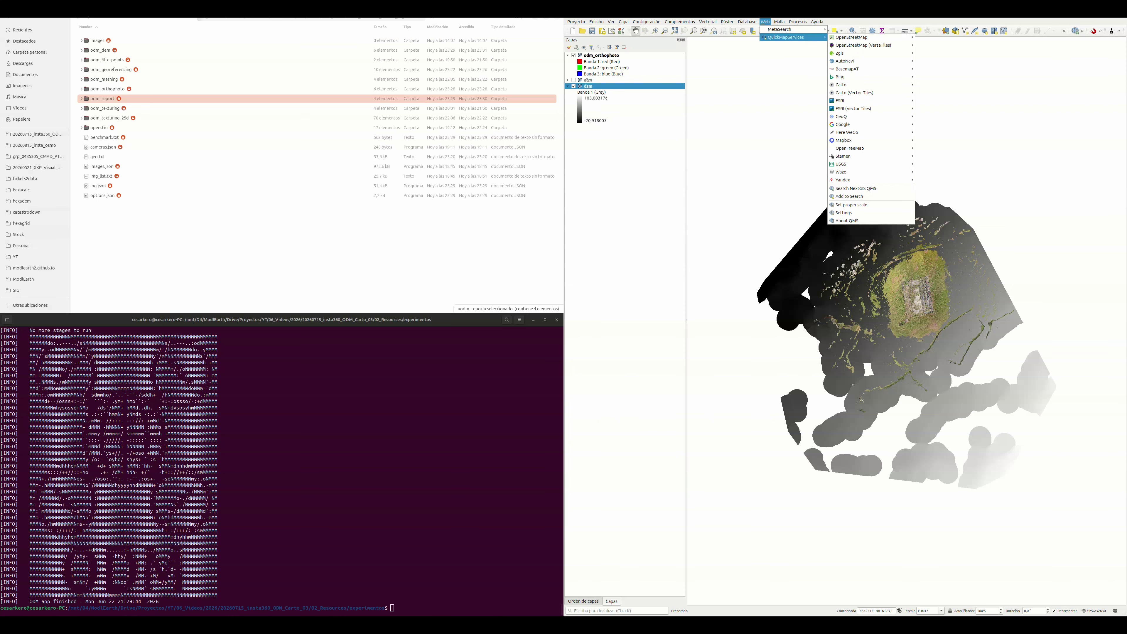
pyautogui.moveTo(869, 124)
pyautogui.click(932, 148)
pyautogui.click(574, 86)
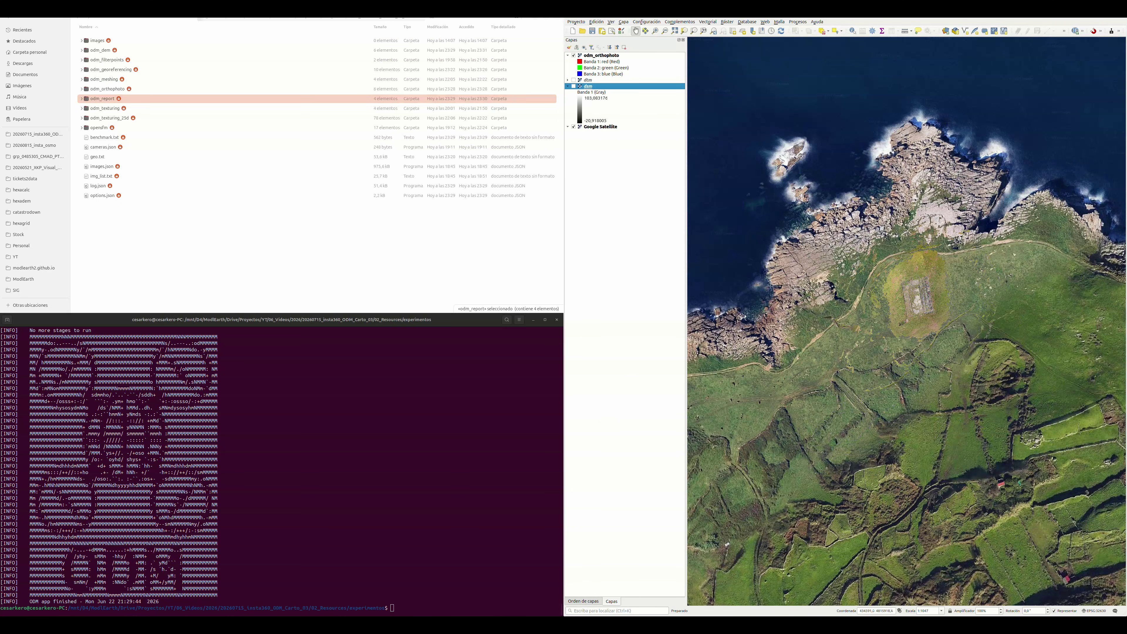
# - Compare odm_orthophoto with the Google Satellite imagery around the ruins by repeatedly toggling its visibility and lowering its global opacity
pyautogui.scroll(2, 929, 307)
pyautogui.click(573, 55)
pyautogui.click(573, 55)
pyautogui.click(573, 55)
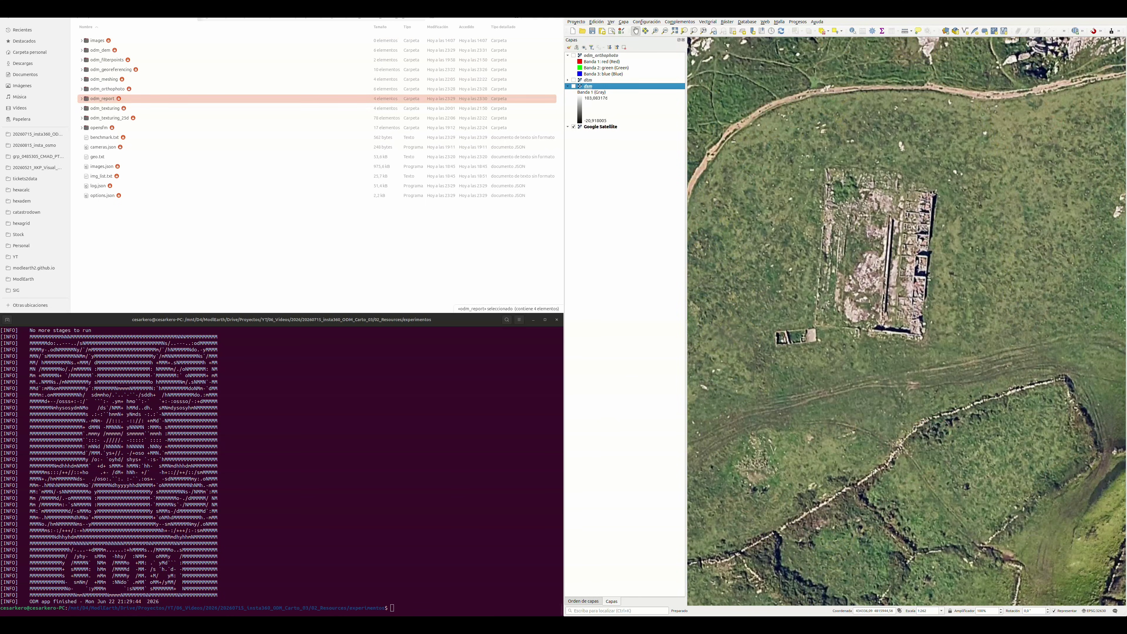
pyautogui.click(573, 55)
pyautogui.click(573, 56)
pyautogui.click(573, 55)
pyautogui.click(574, 55)
pyautogui.click(573, 56)
pyautogui.click(574, 56)
pyautogui.click(573, 55)
pyautogui.click(573, 56)
pyautogui.click(573, 55)
pyautogui.click(573, 56)
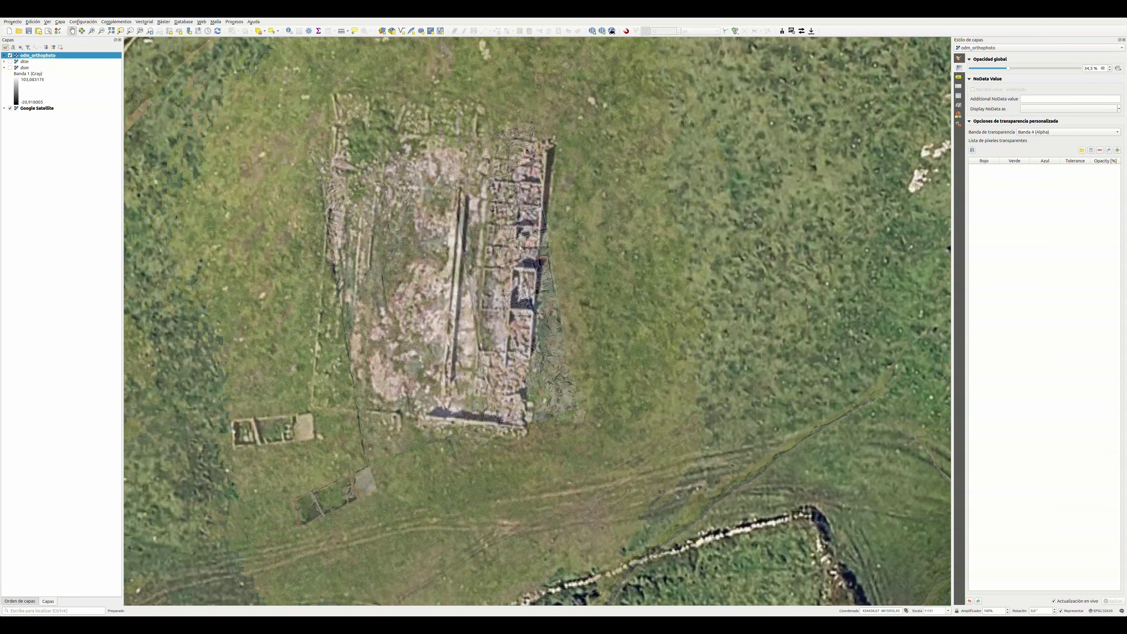
pyautogui.moveTo(1002, 68); pyautogui.dragTo(994, 69)
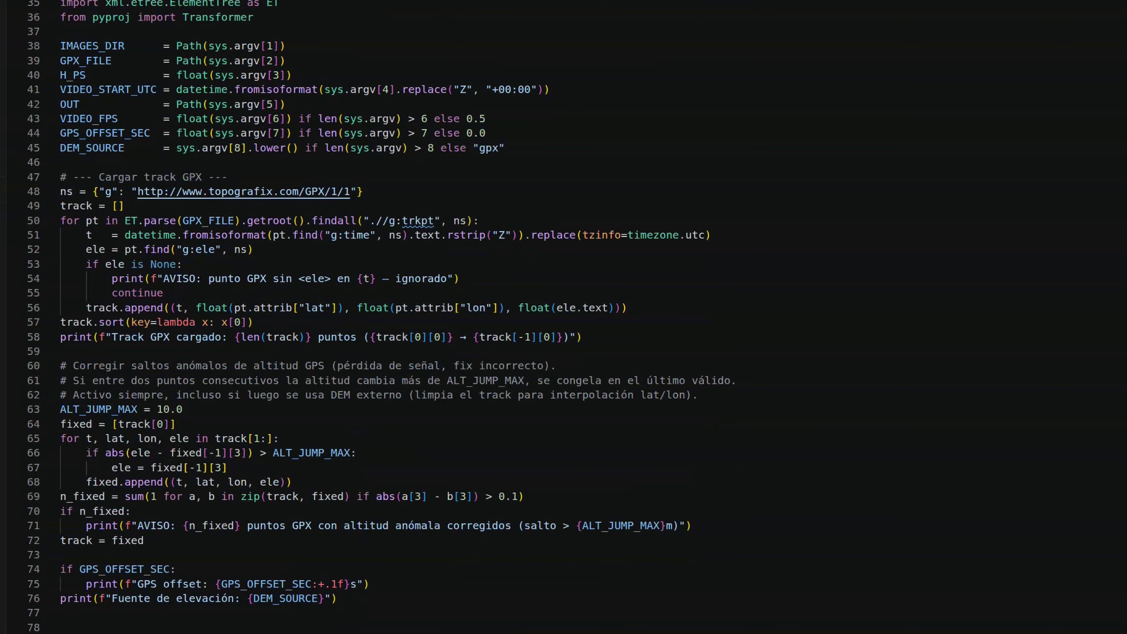
# - Read through make_geo.py from the GPX altitude jump correction and ign-pnoa elevation download to the detection of nadir images
pyautogui.scroll(-18, 564, 317)
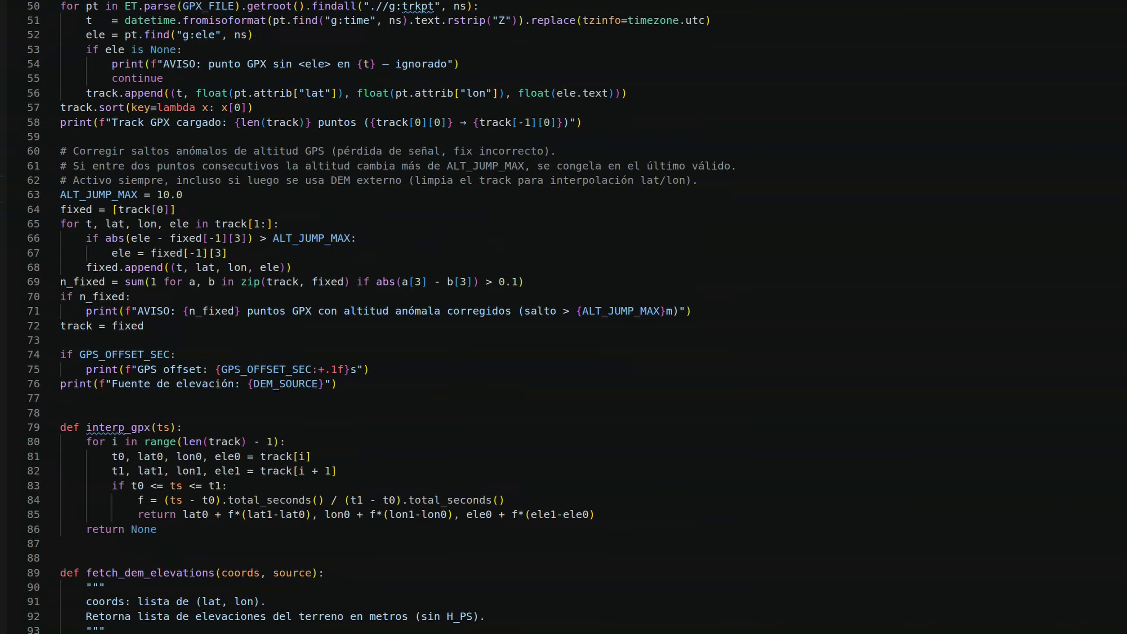
pyautogui.scroll(-20, 563, 317)
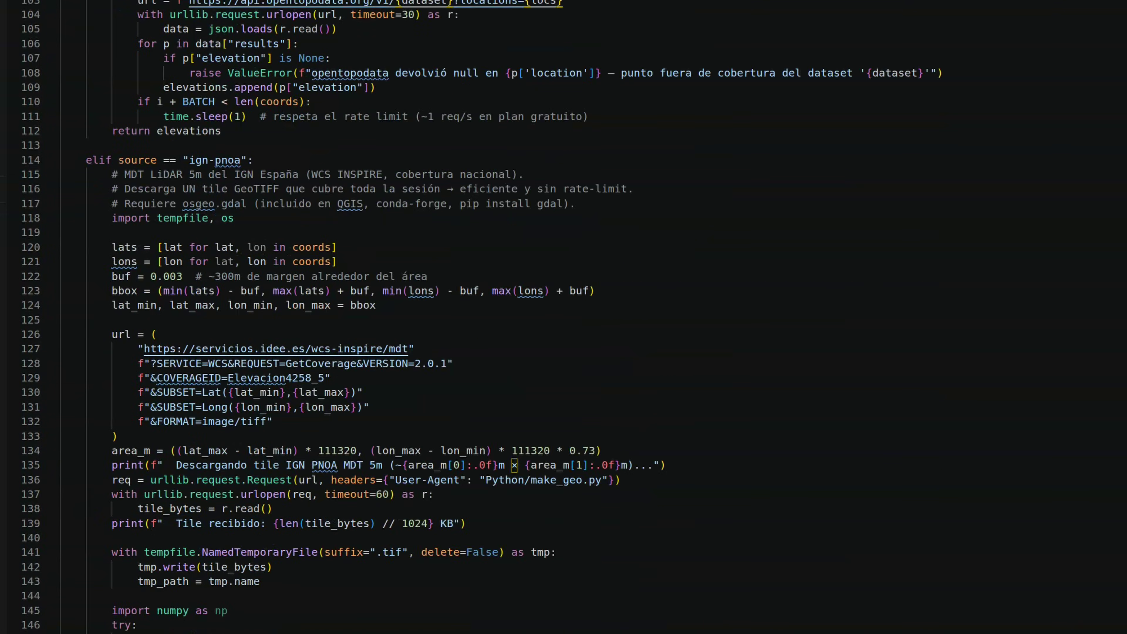
pyautogui.scroll(-20, 563, 317)
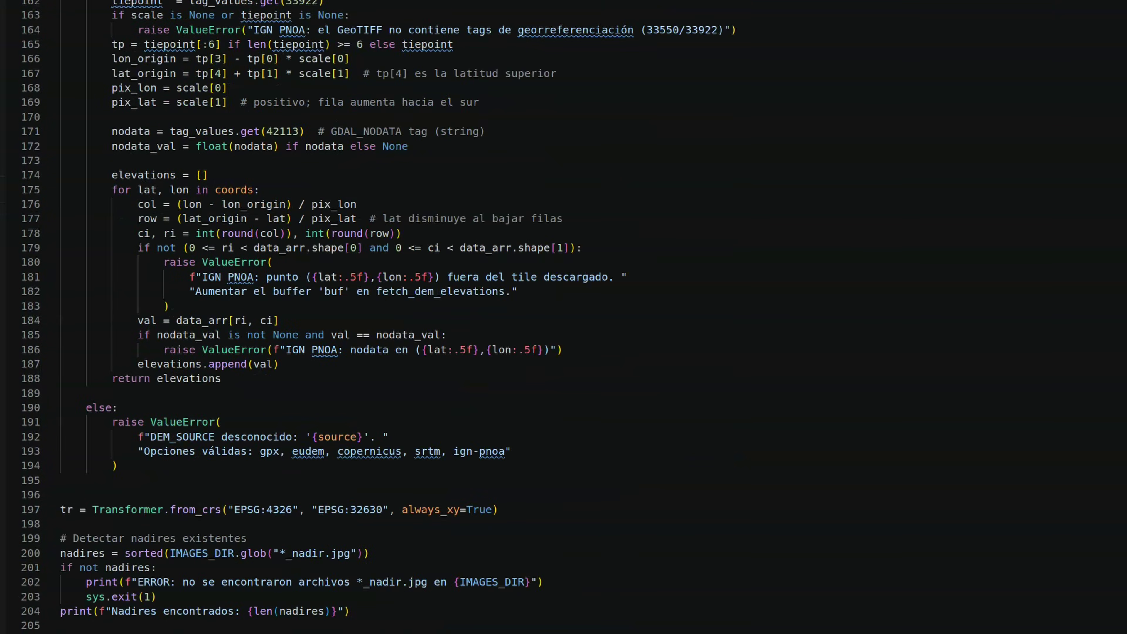
pyautogui.scroll(-15, 563, 317)
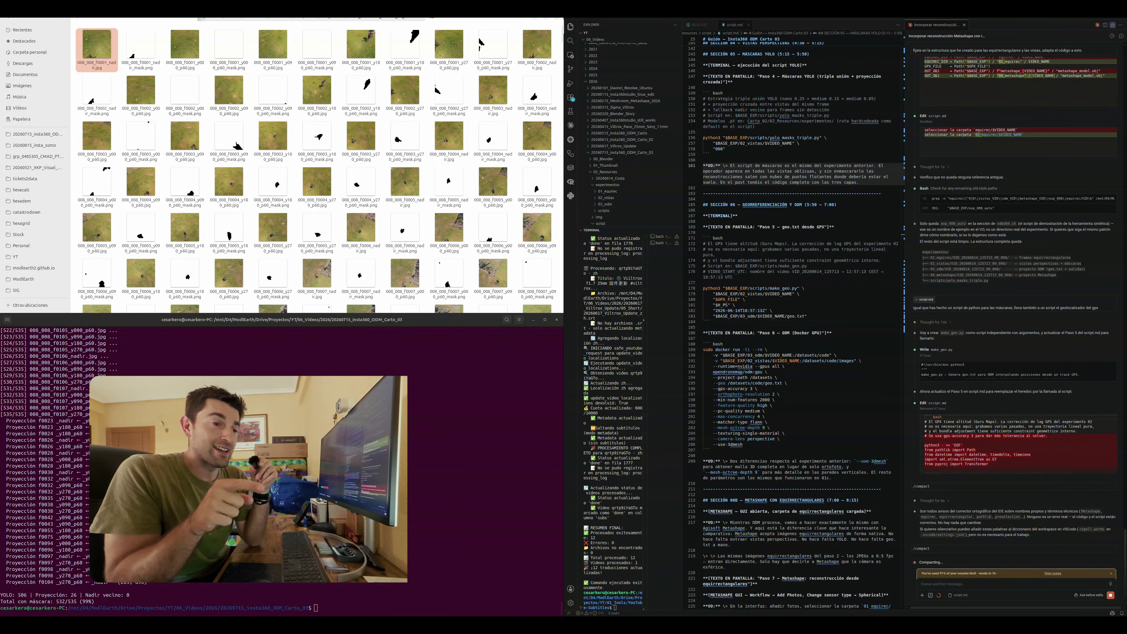
# - Open the first nadir image and review each view with its YOLO mask up to 000_000_f0003_y180_p60_mask.png, closing the viewer at the end
pyautogui.press('Return')
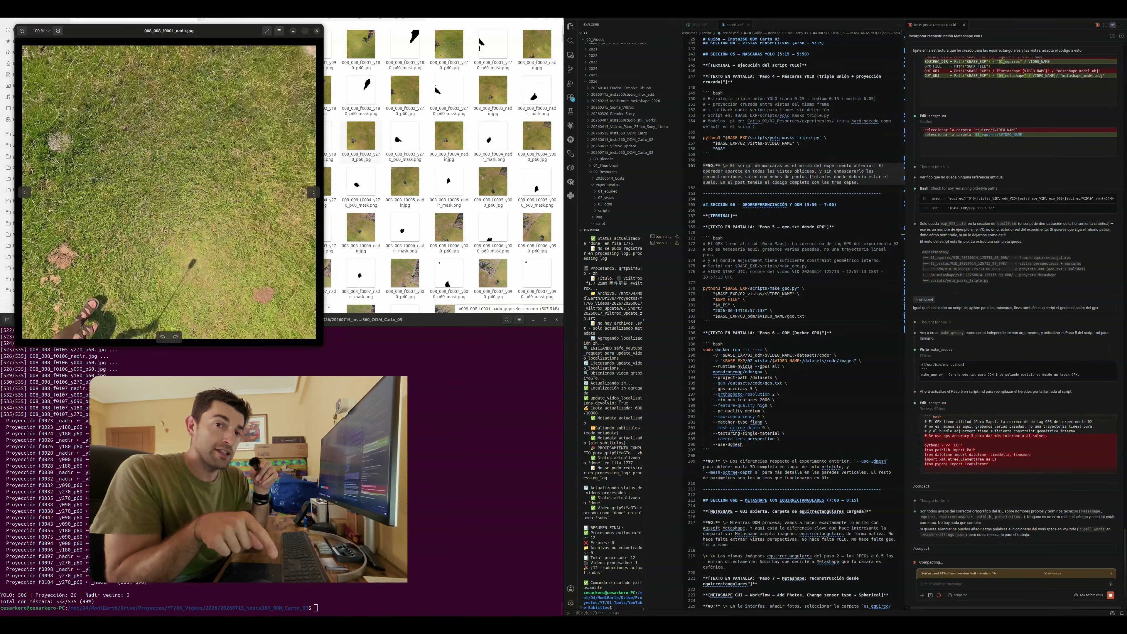
pyautogui.press('Right')
pyautogui.press('Right')
pyautogui.press('Right')
pyautogui.press('Right')
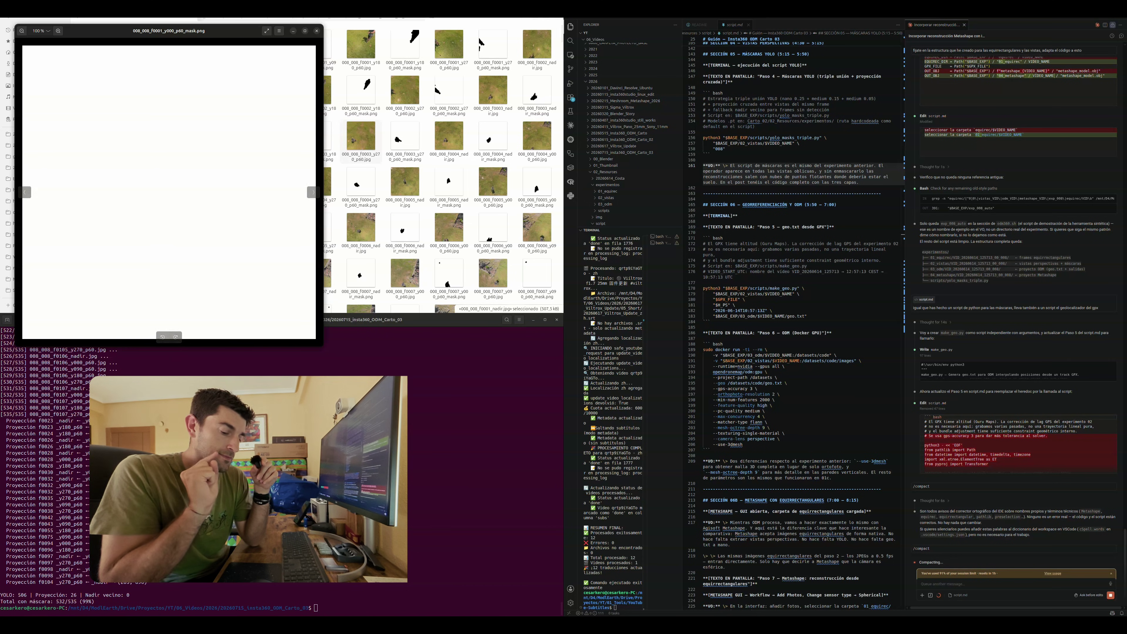
pyautogui.press('Right')
pyautogui.press('Right')
pyautogui.press('Right')
pyautogui.press('Right')
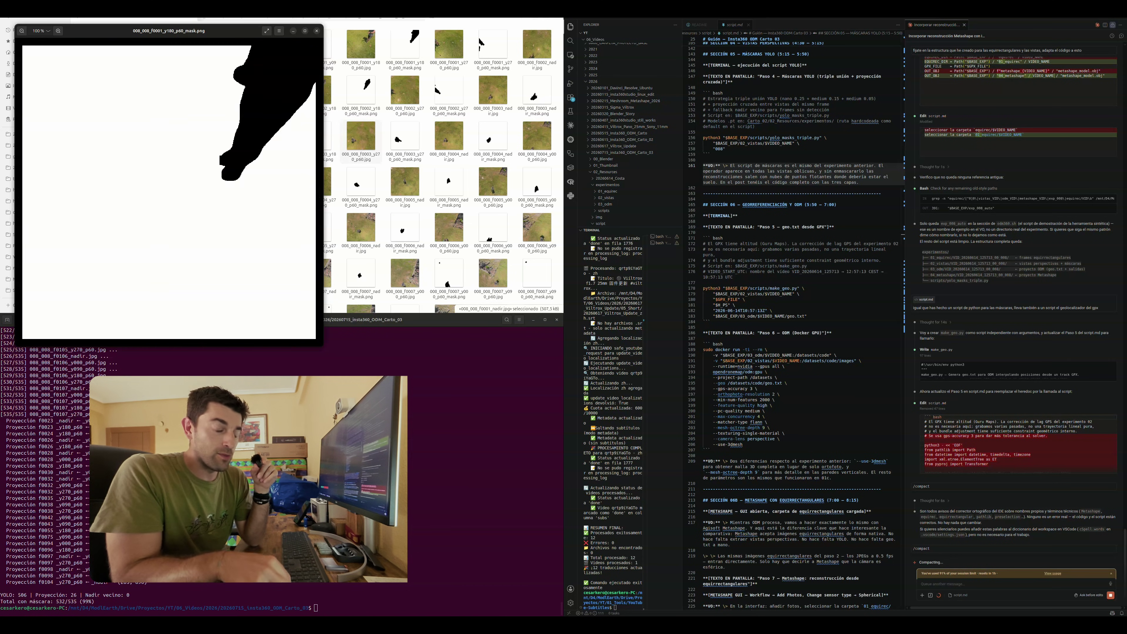
pyautogui.press('Right')
pyautogui.press('Right')
pyautogui.press('Right')
pyautogui.press('Right')
pyautogui.press('Right')
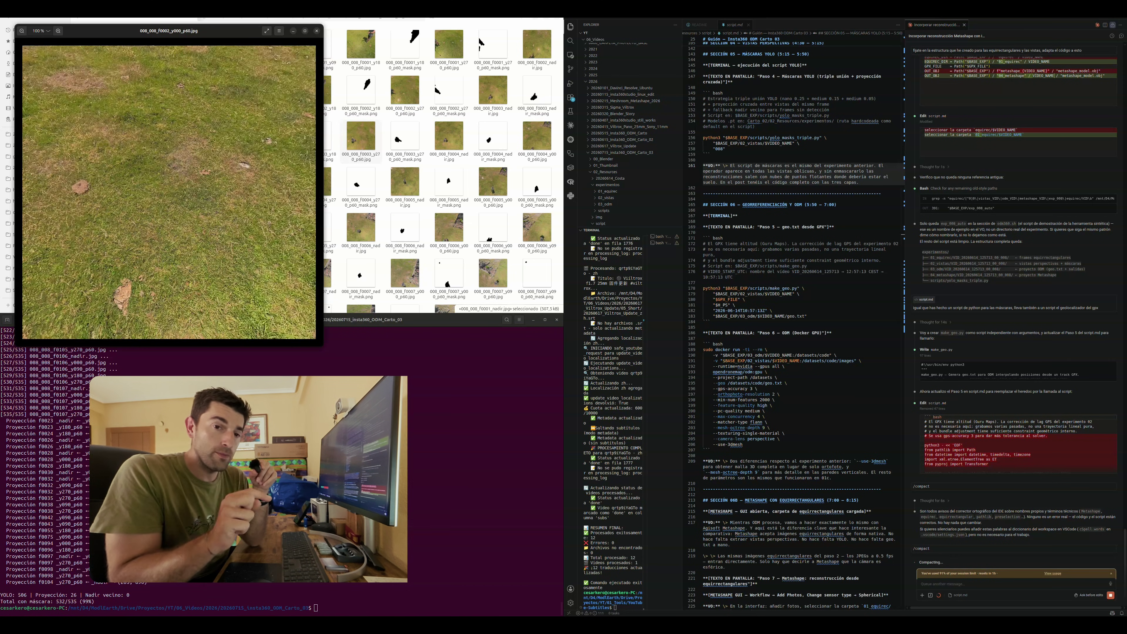
pyautogui.press('Right')
pyautogui.press('Right')
pyautogui.press('Right')
pyautogui.press('Right')
pyautogui.press('Right')
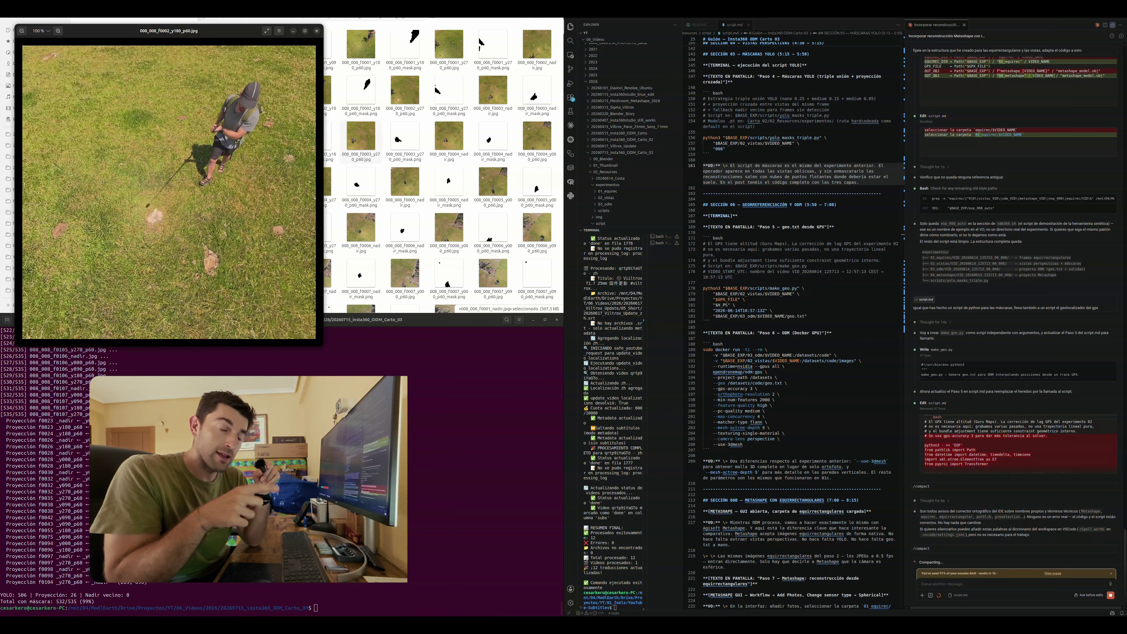
pyautogui.press('Right')
pyautogui.press('Right')
pyautogui.press('Right')
pyautogui.press('Right')
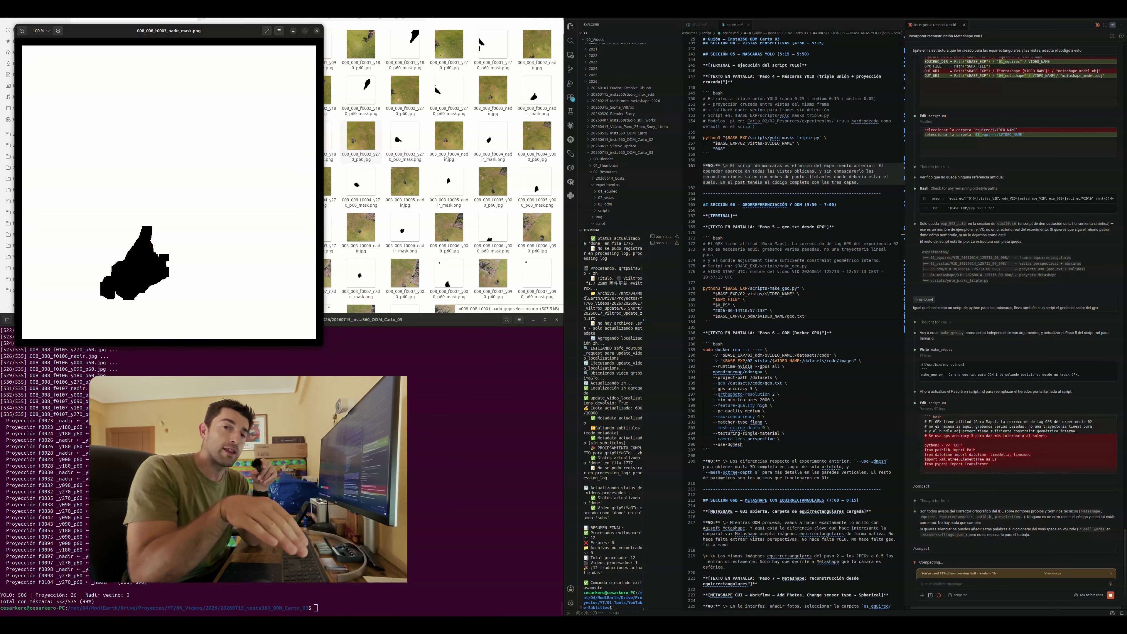
pyautogui.press('Right')
pyautogui.press('Right')
pyautogui.press('Right')
pyautogui.press('Right')
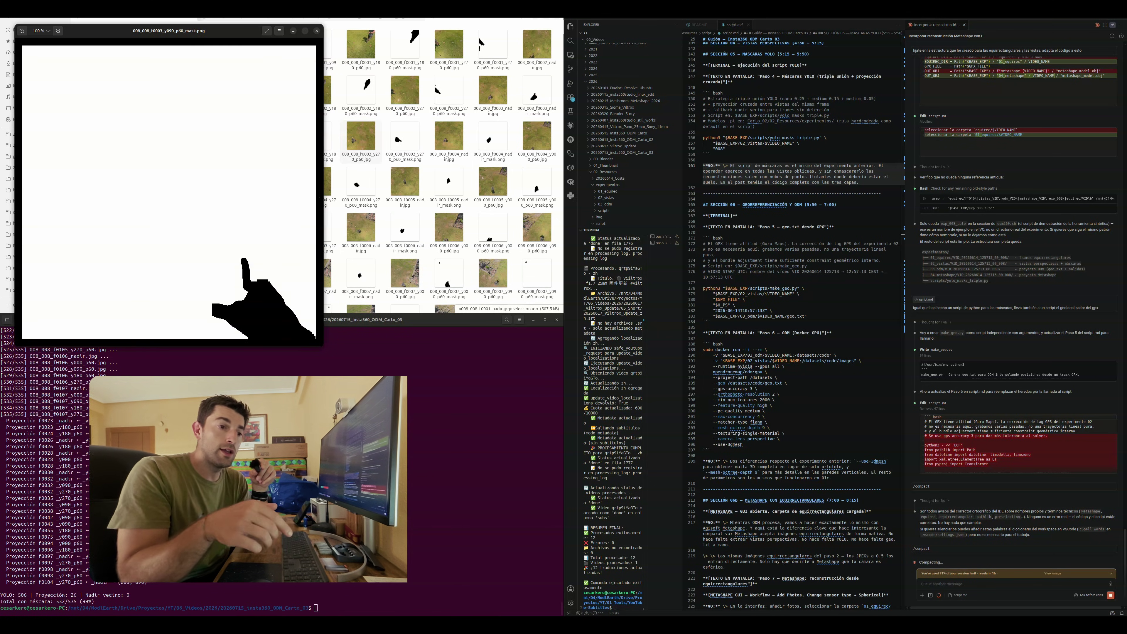
pyautogui.press('Right')
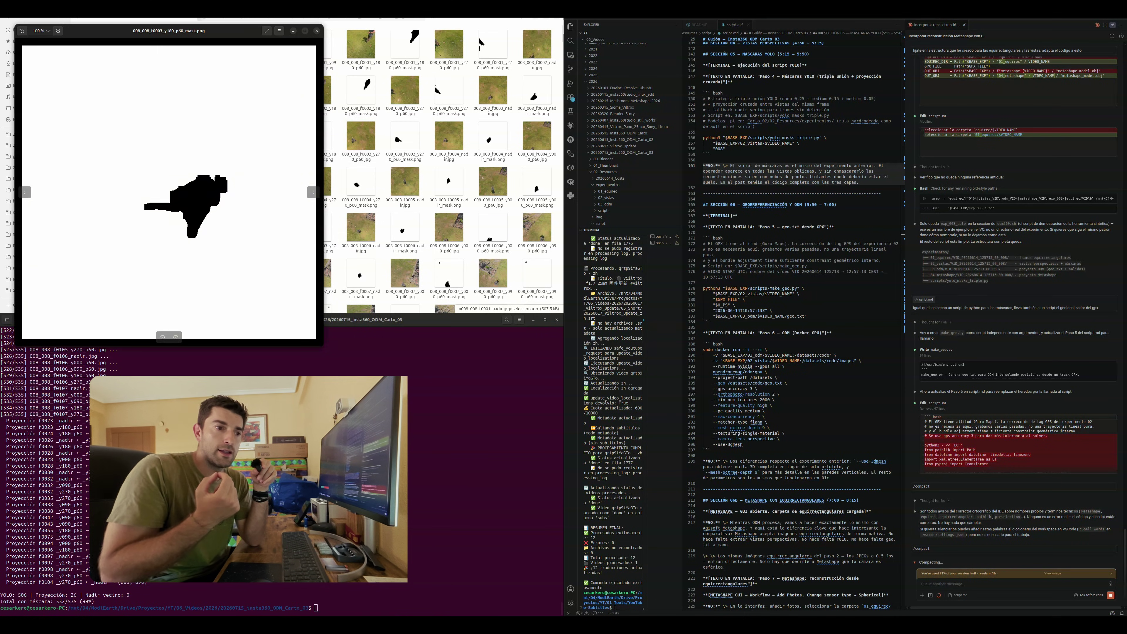
pyautogui.press('Escape')
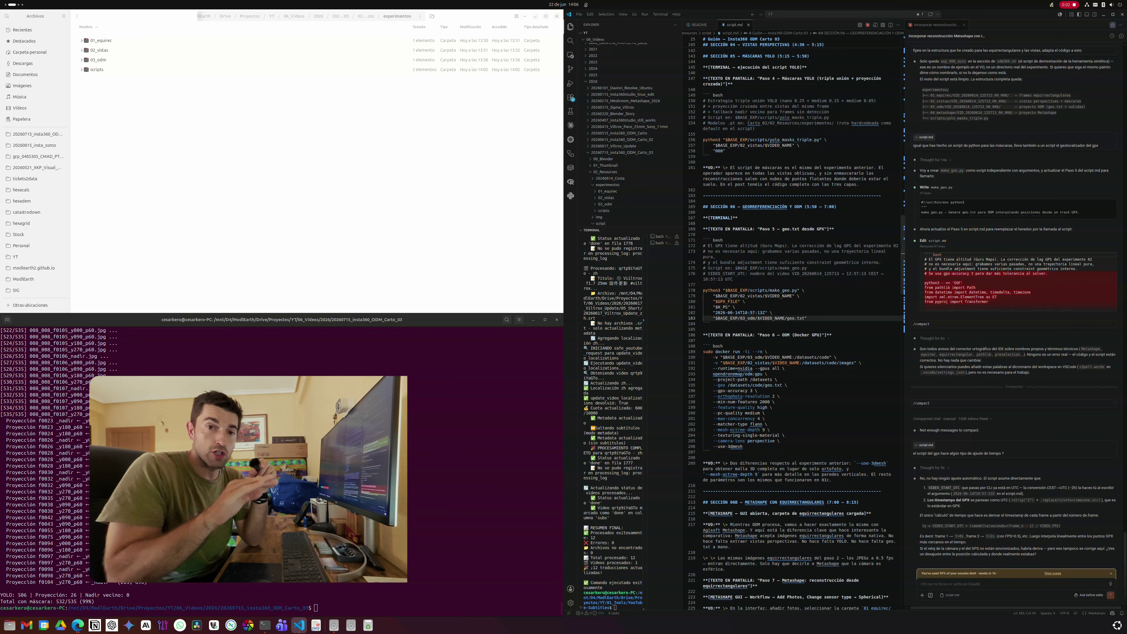
# - Copy the complete make_geo.py command from script.md into the terminal and run it
pyautogui.moveTo(806, 318); pyautogui.dragTo(705, 290)
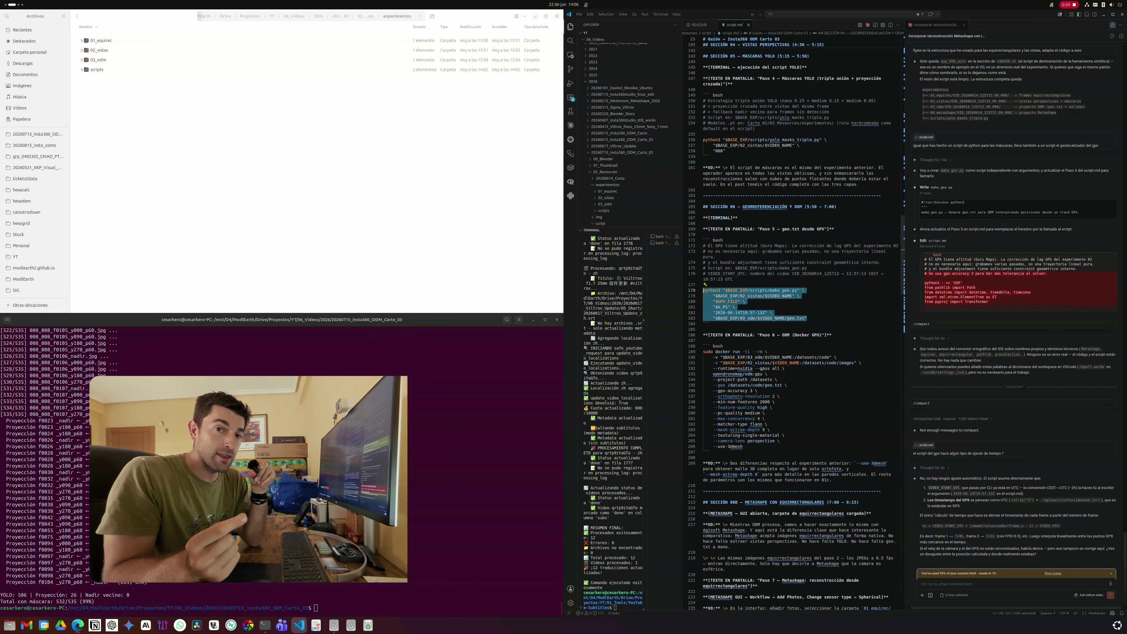
pyautogui.click(561, 608)
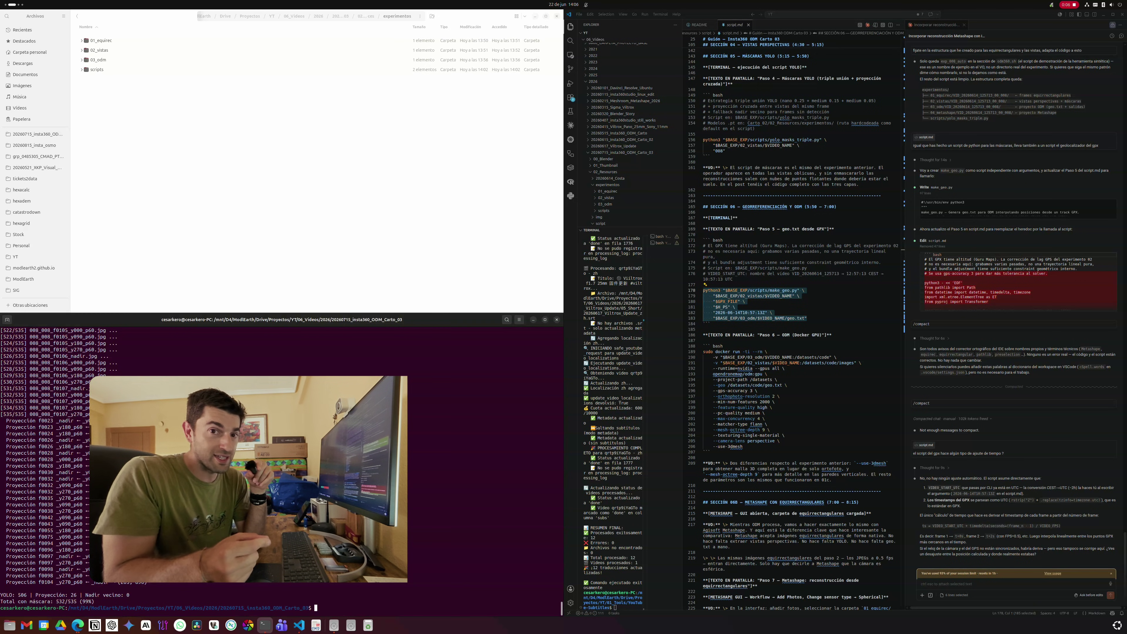
pyautogui.write('python3 "$BASE_EXP/scripts/make_geo.py" \\     "$BASE_EXP/02_vistas/$VIDEO_NAME" \\     "$GPX_FILE" \\     "$H_PS" \\     "2026-06-14T10:57:13Z" \\     "$BASE_EXP/03_odm/$VIDEO_NAME/geo.txt"')
pyautogui.press('Return')
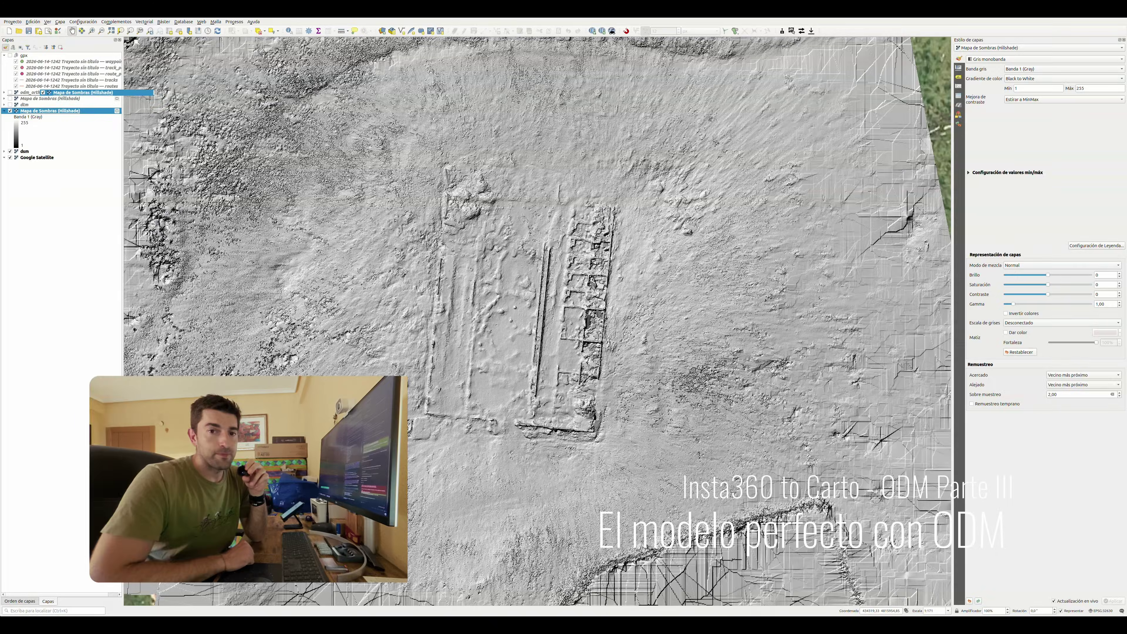
# - In QGIS, collapse the visible hillshade layer's legend, show odm_orthophoto above it and select that layer to inspect the ruins
pyautogui.click(25, 145)
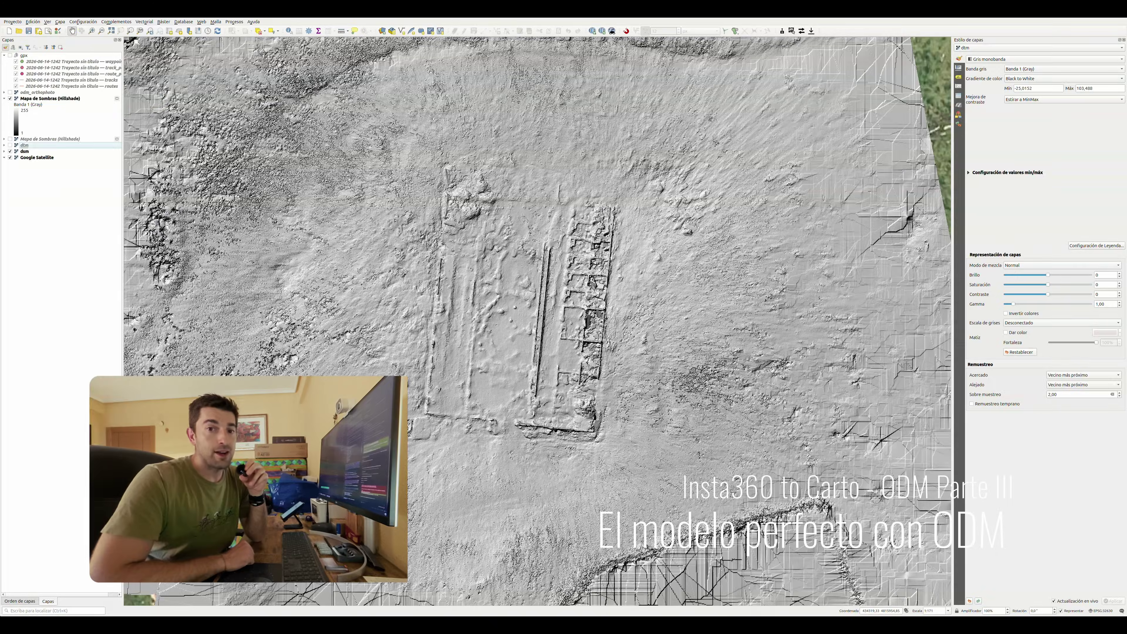
pyautogui.click(4, 98)
pyautogui.click(9, 92)
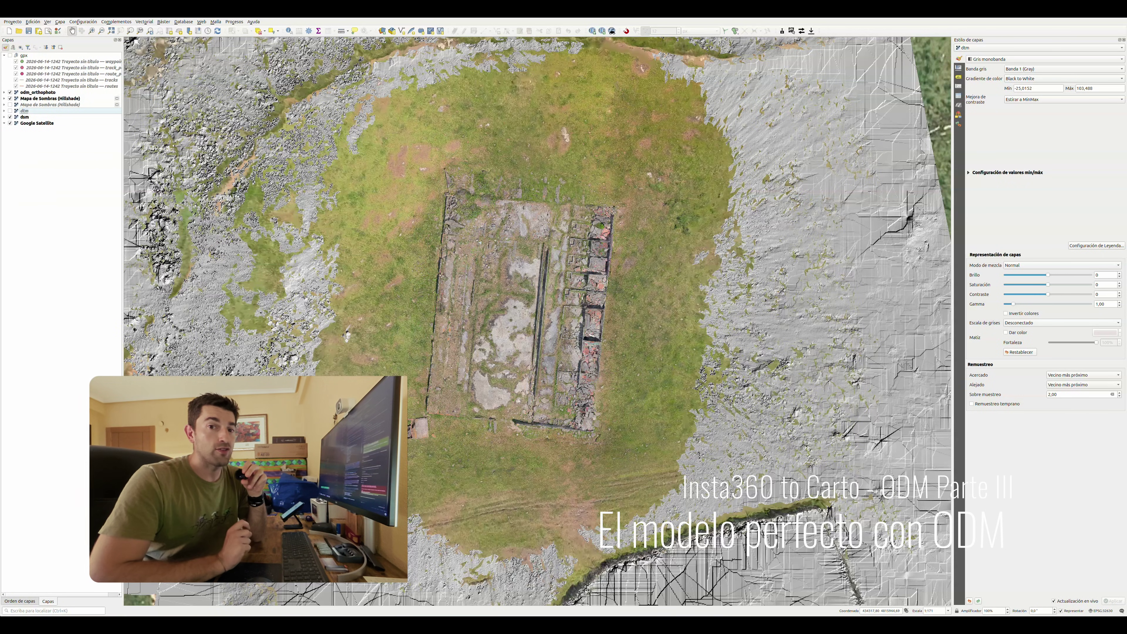
pyautogui.click(38, 92)
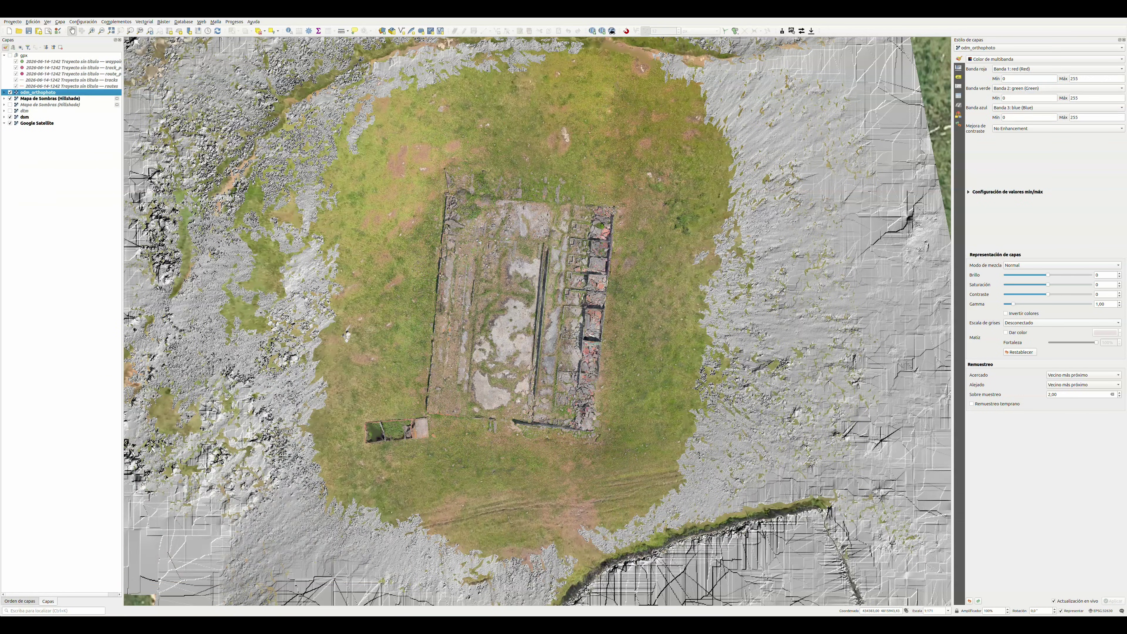
pyautogui.scroll(1, 511, 276)
pyautogui.moveTo(510, 275); pyautogui.dragTo(609, 223)
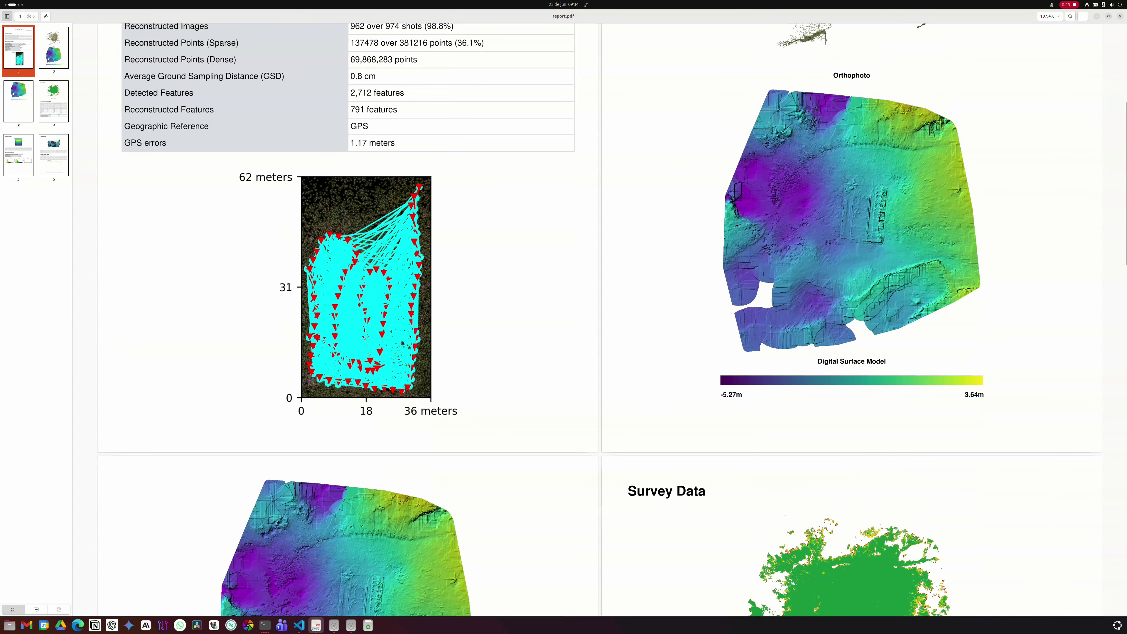
# - Examine the surface model, terrain model and survey data pages of report.pdf
pyautogui.scroll(-5, 599, 320)
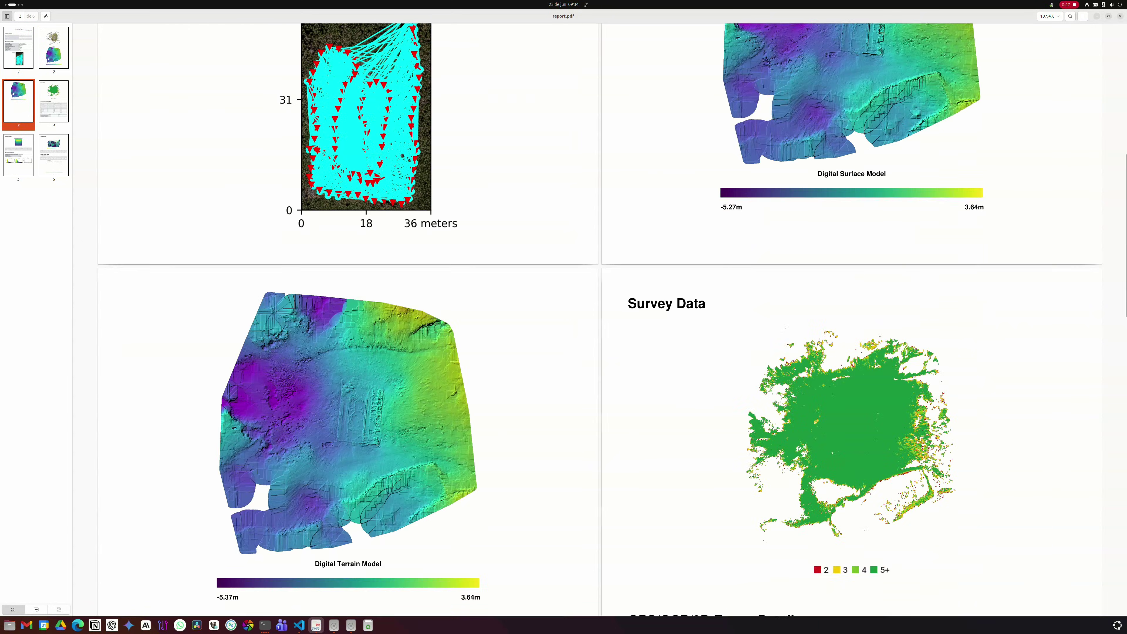
pyautogui.scroll(-10, 599, 320)
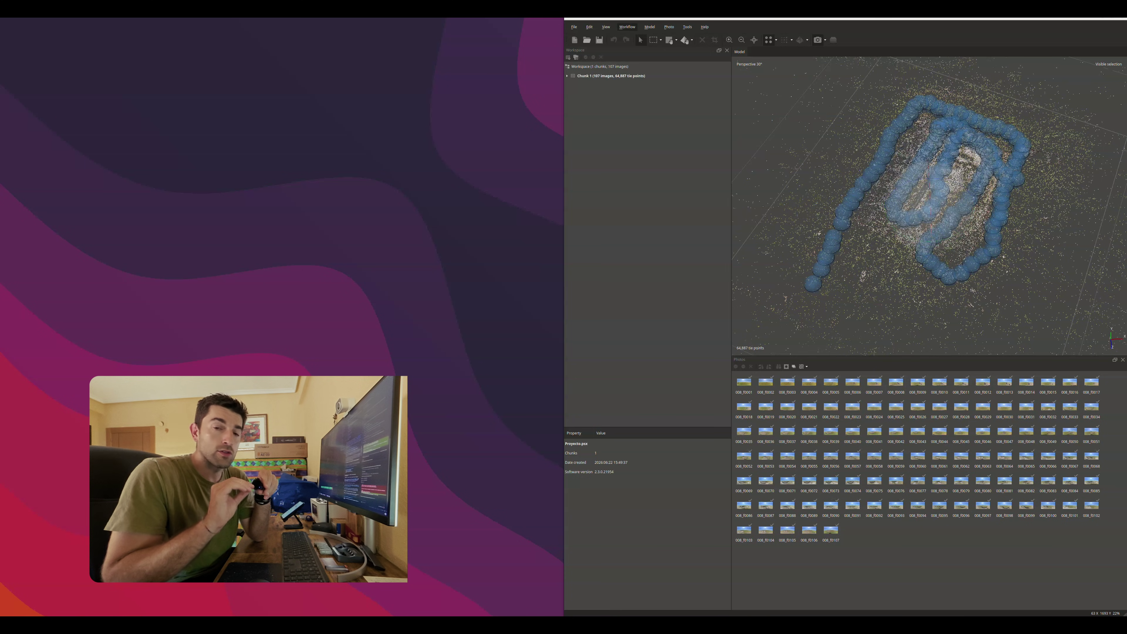
# - In Metashape, open the Build Model settings for the aligned chunk and show the advanced options
pyautogui.click(627, 27)
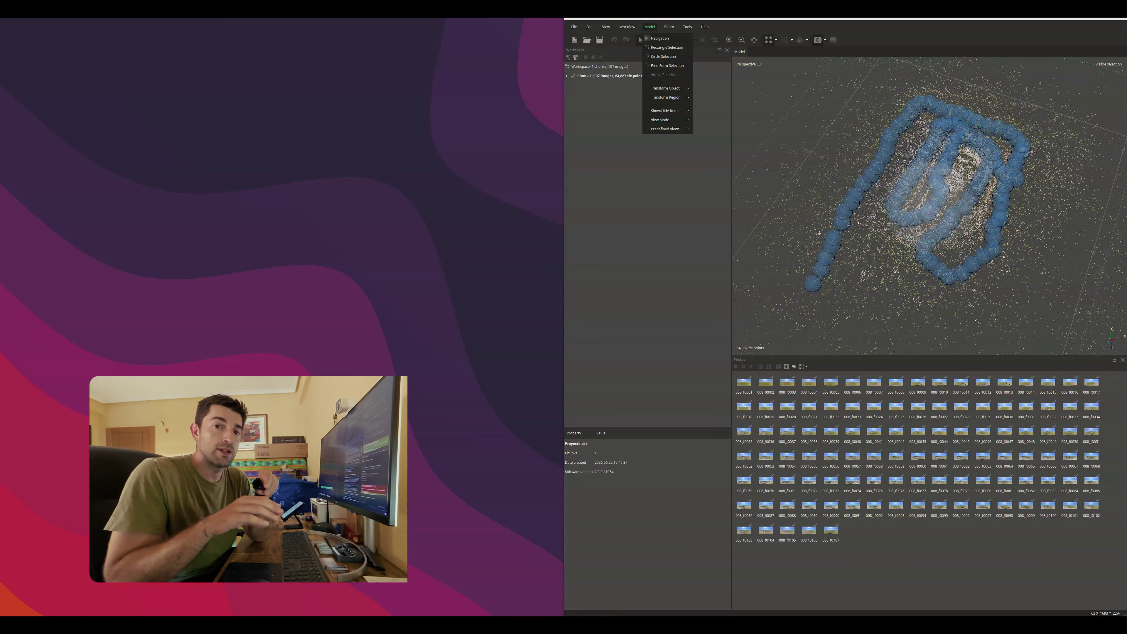
pyautogui.click(636, 79)
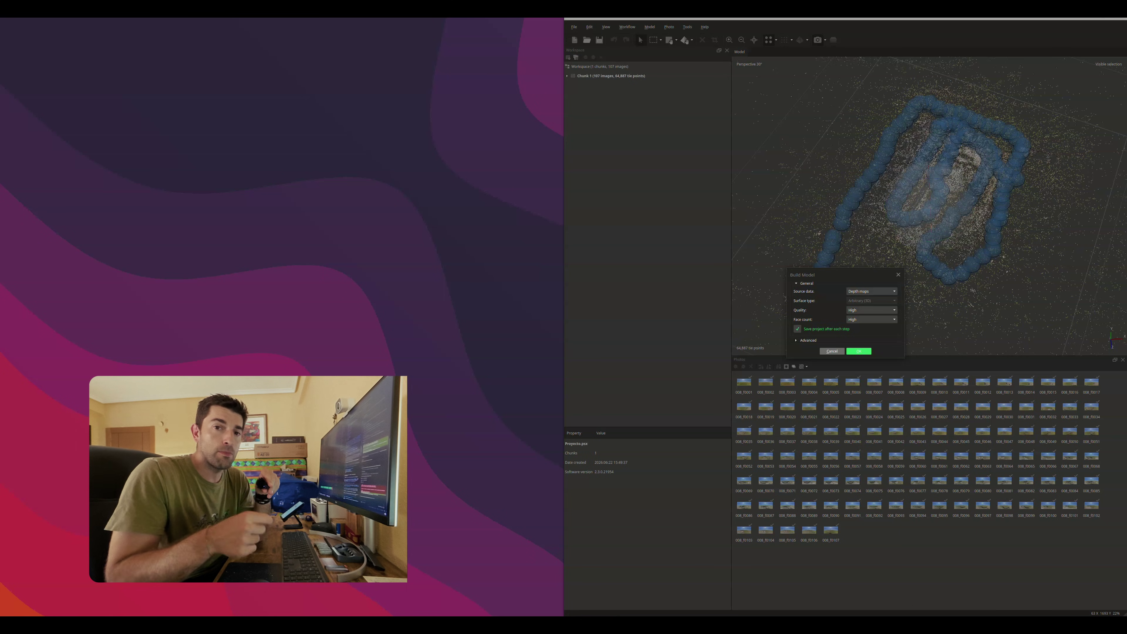
pyautogui.click(797, 340)
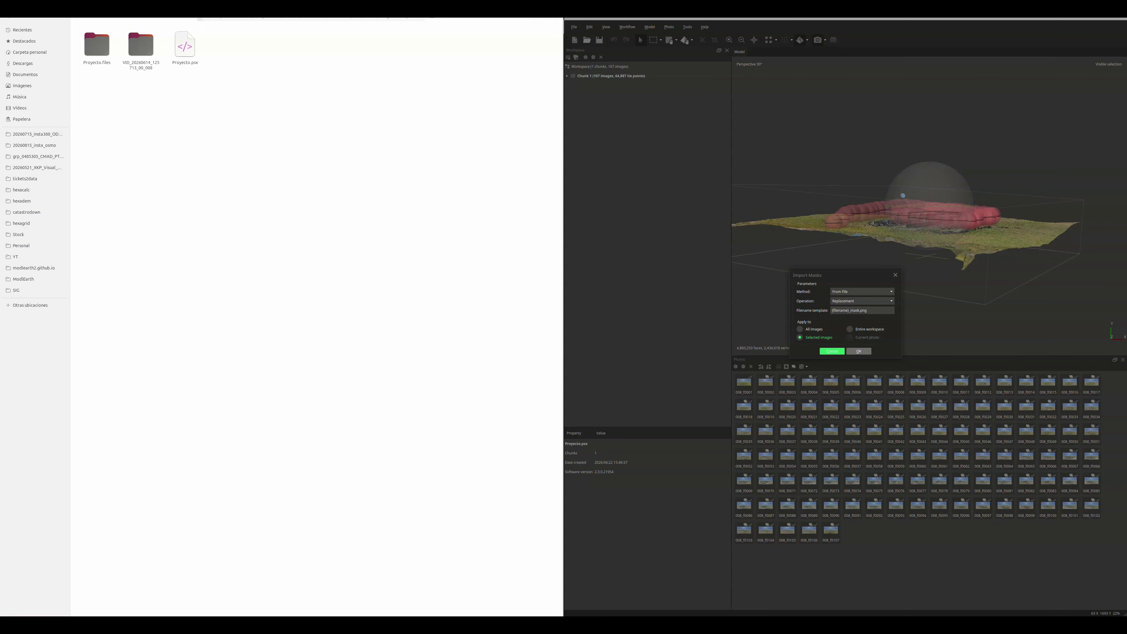
# - Dismiss the open Import Masks dialog, select all photos in the chunk and start a new mask import for them
pyautogui.click(833, 351)
pyautogui.click(950, 572)
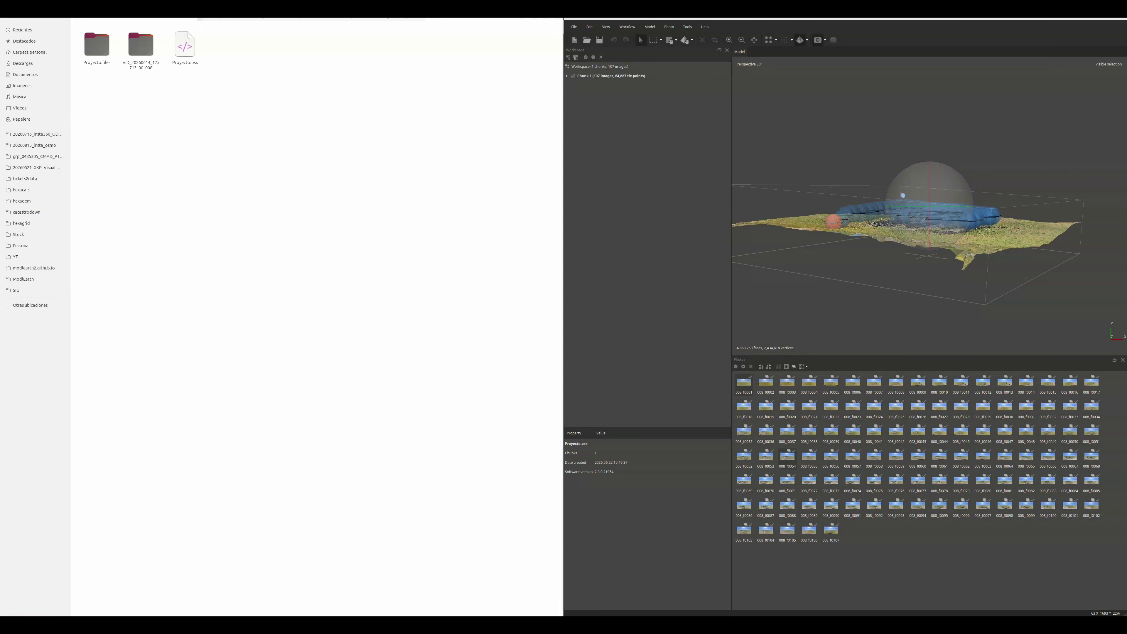
pyautogui.hotkey('ctrl', 'a')
pyautogui.rightClick(833, 315)
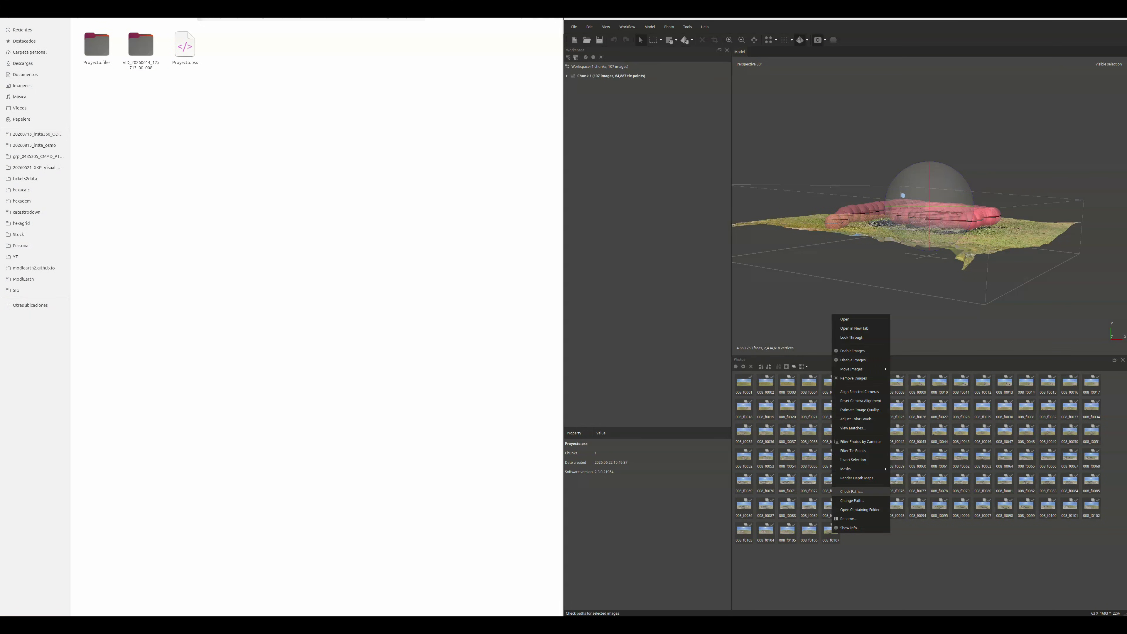
pyautogui.moveTo(852, 468)
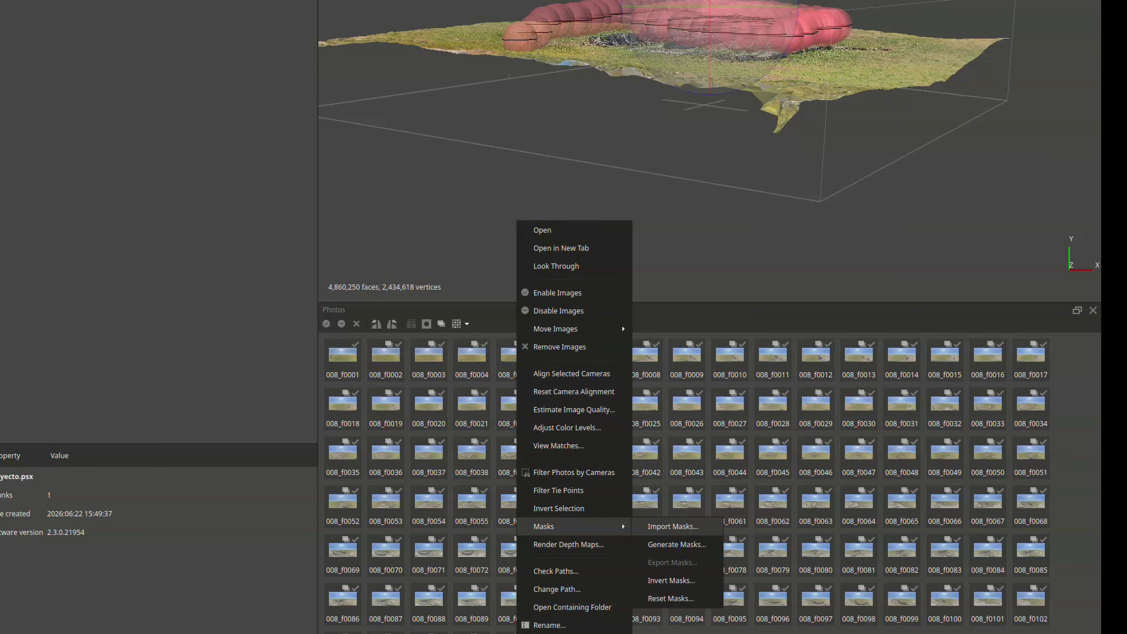
pyautogui.click(673, 527)
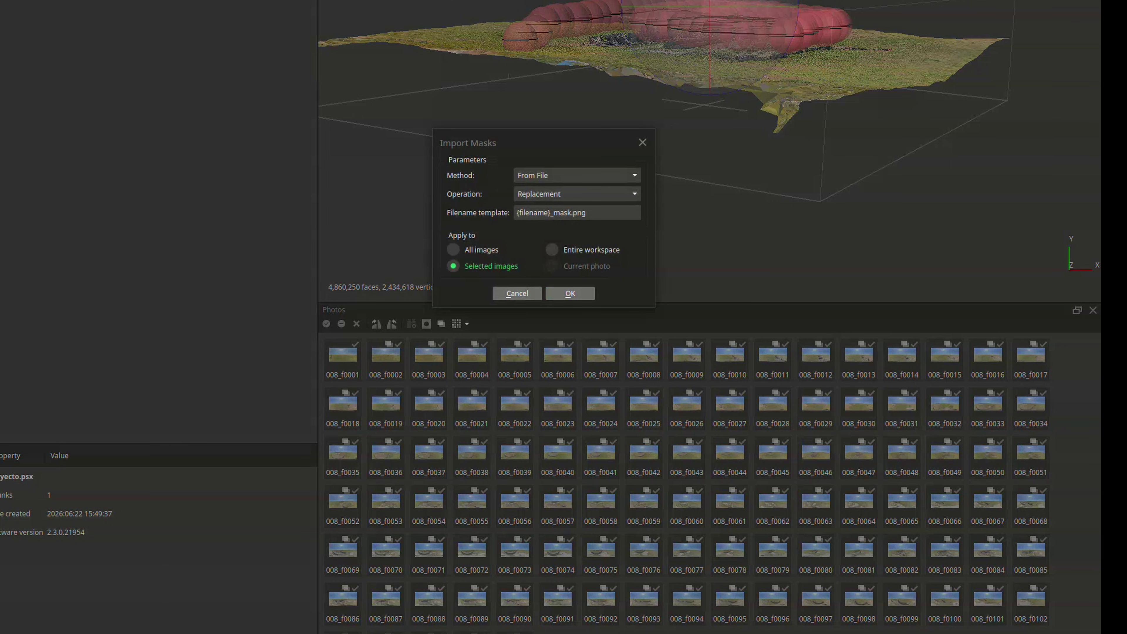
# - Import the masks from the VID_20260614_125713_00_008/masks folder with the Replacement operation and {filename}_mask.png template for the selected images
pyautogui.click(577, 194)
pyautogui.click(577, 209)
pyautogui.click(577, 194)
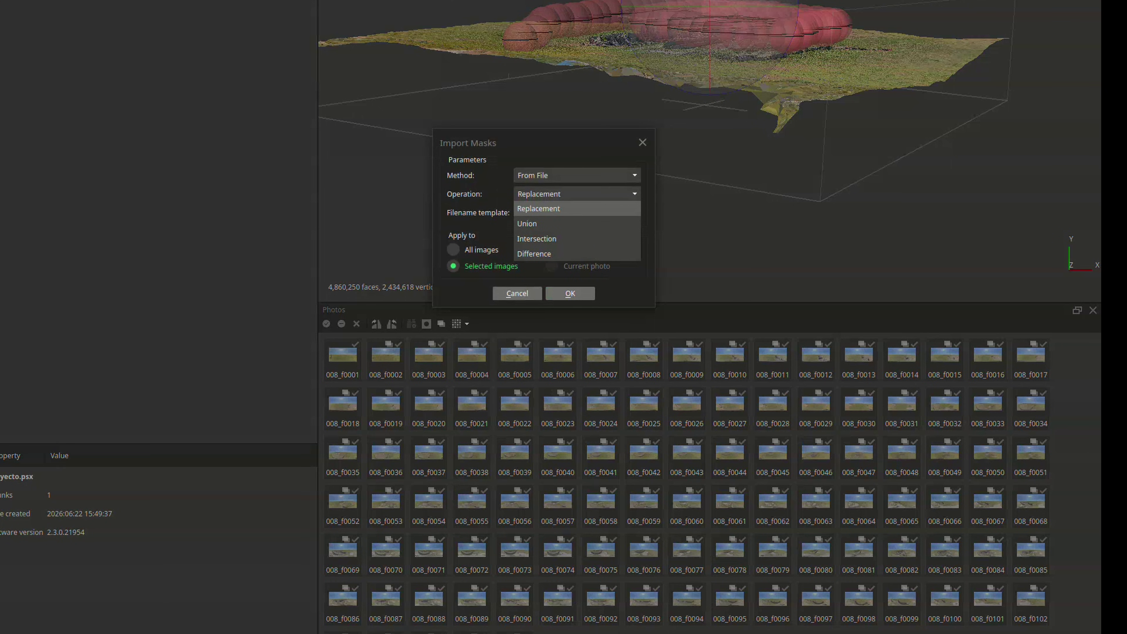
pyautogui.click(577, 209)
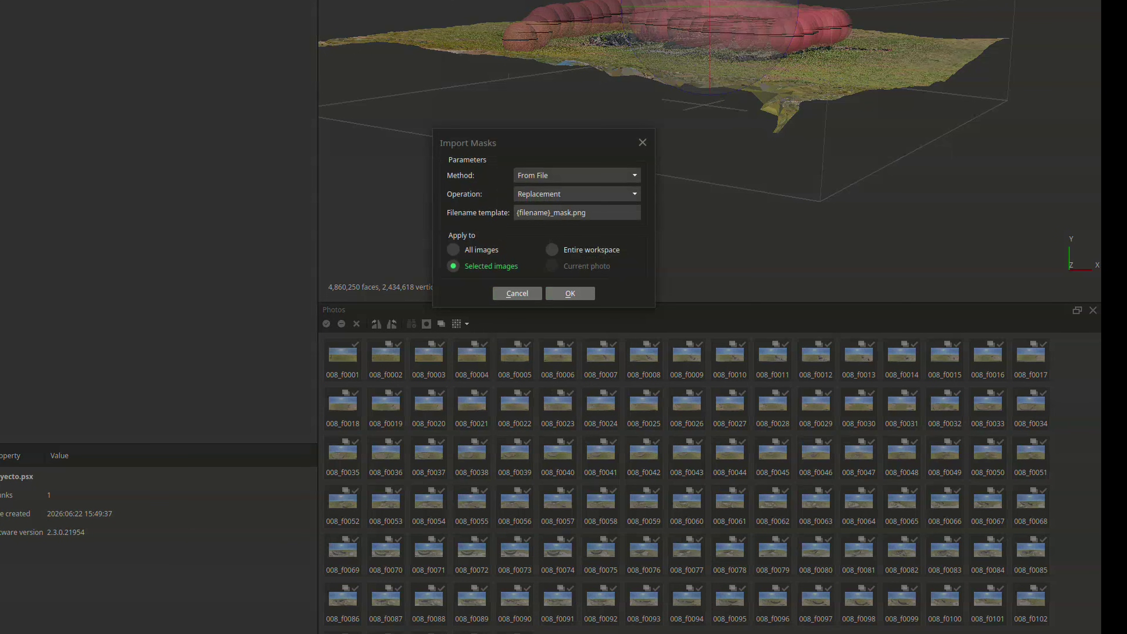
pyautogui.click(570, 293)
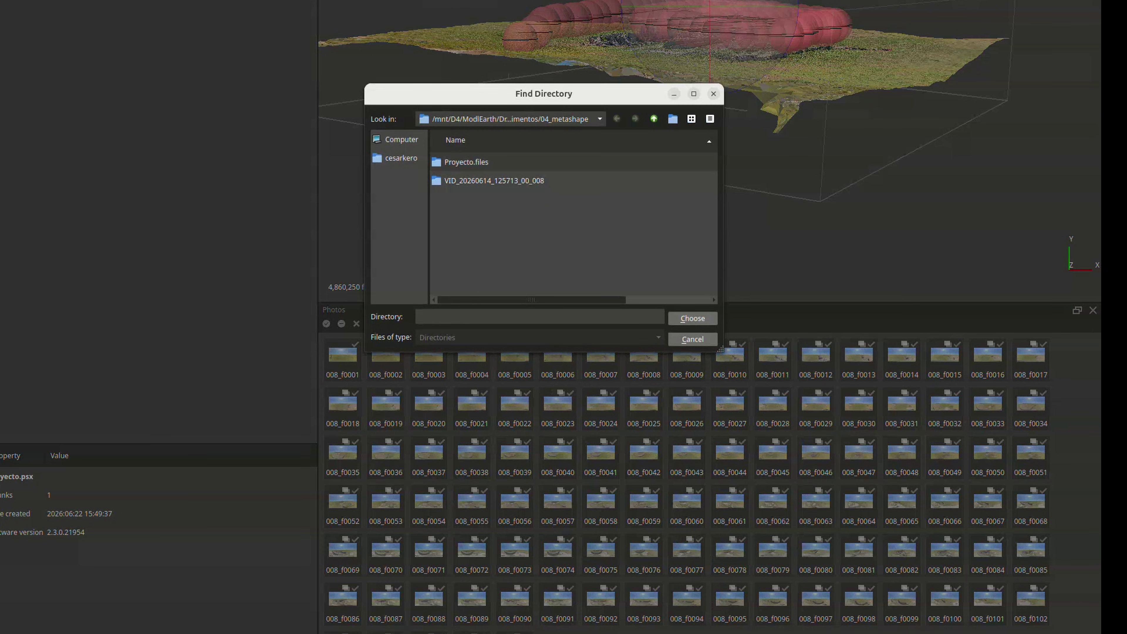
pyautogui.doubleClick(493, 181)
pyautogui.doubleClick(452, 162)
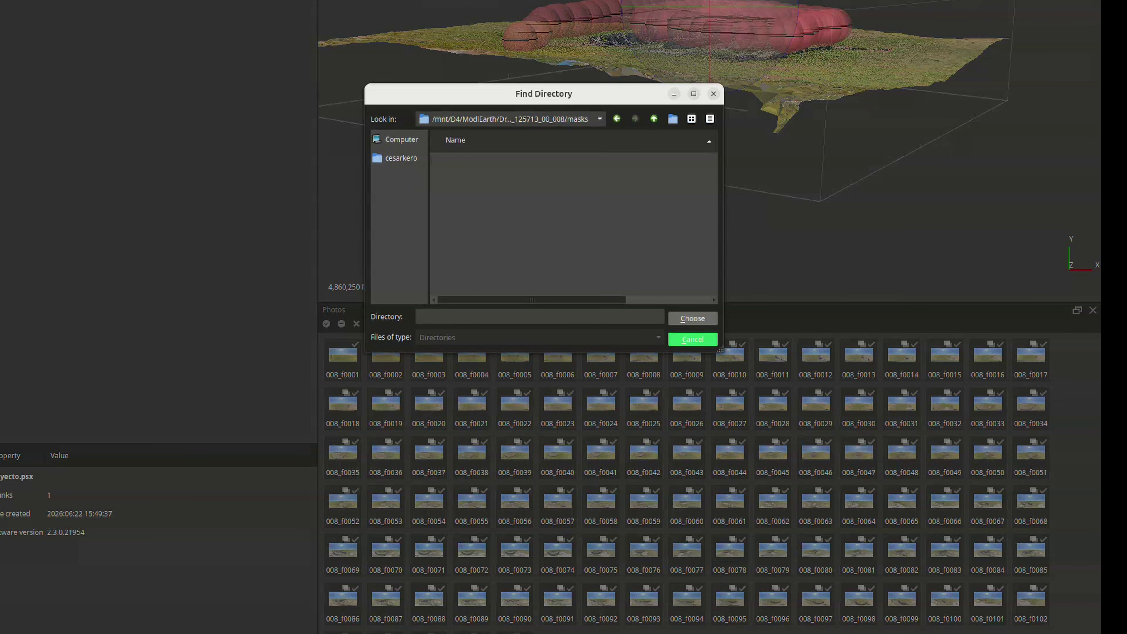
pyautogui.click(692, 318)
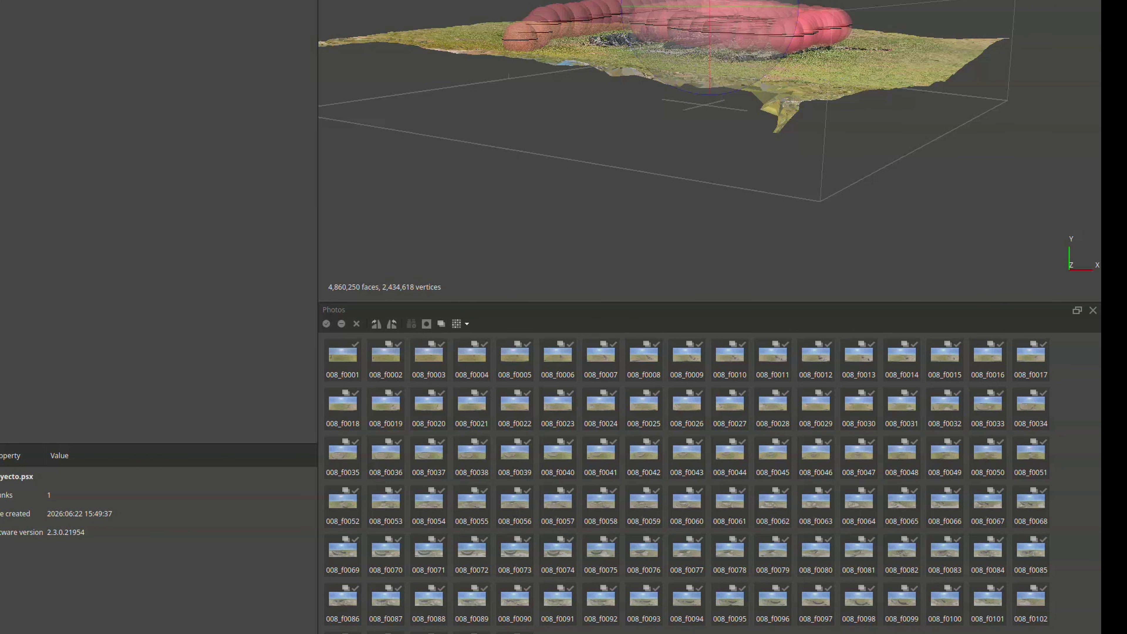
# - Check the imported mask outlines on several photos, including 008_f0025, 008_f0059, 008_f0063, 008_f0012 and 008_f0054
pyautogui.doubleClick(643, 403)
pyautogui.doubleClick(643, 501)
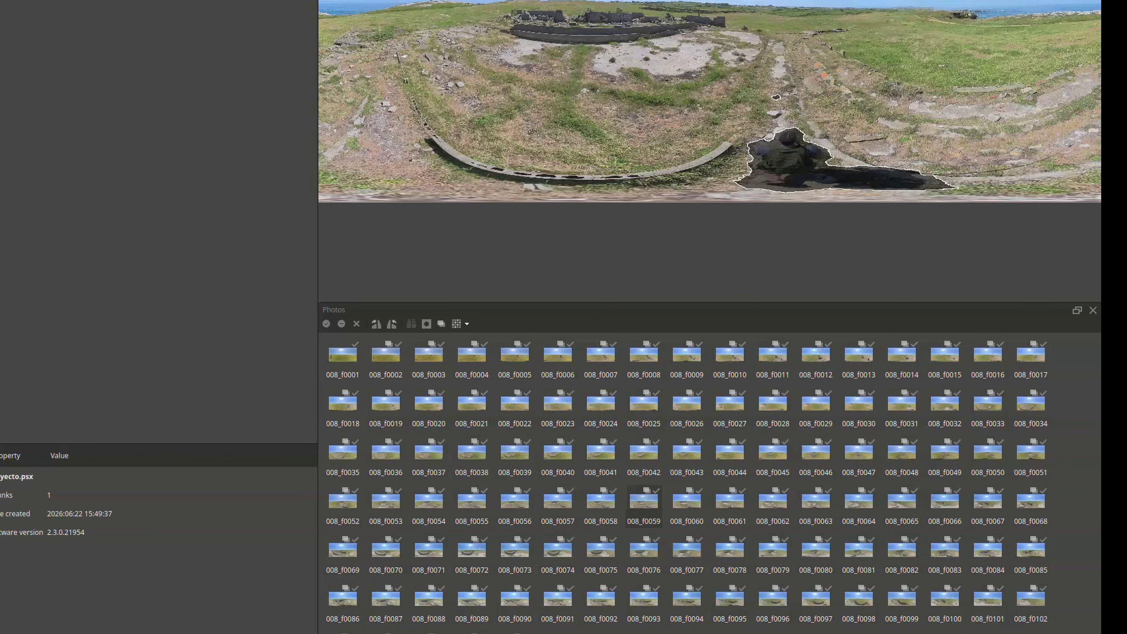
pyautogui.doubleClick(875, 471)
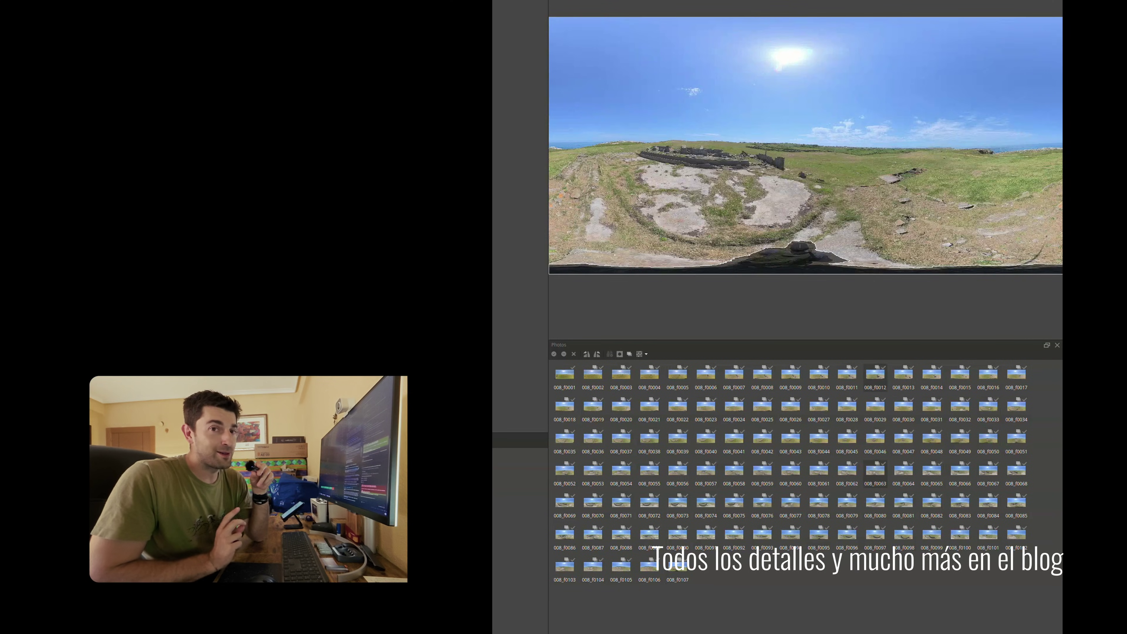
pyautogui.doubleClick(875, 376)
pyautogui.doubleClick(622, 471)
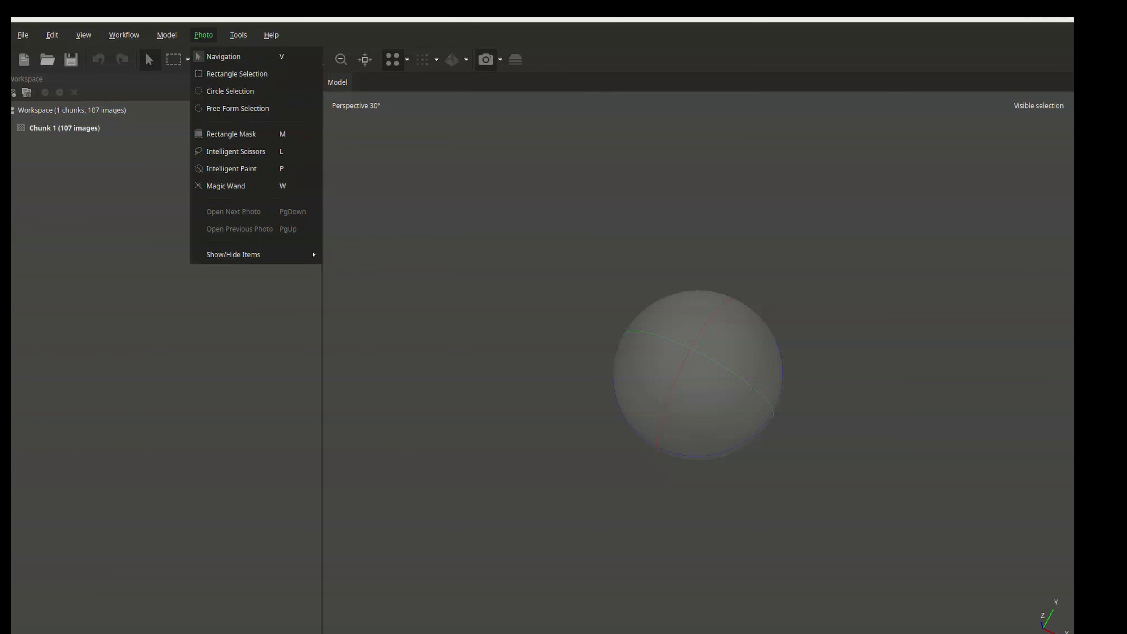
# - Set the camera type to Spherical in the camera calibration of the 107 equirectangular images
pyautogui.moveTo(239, 35)
pyautogui.click(276, 134)
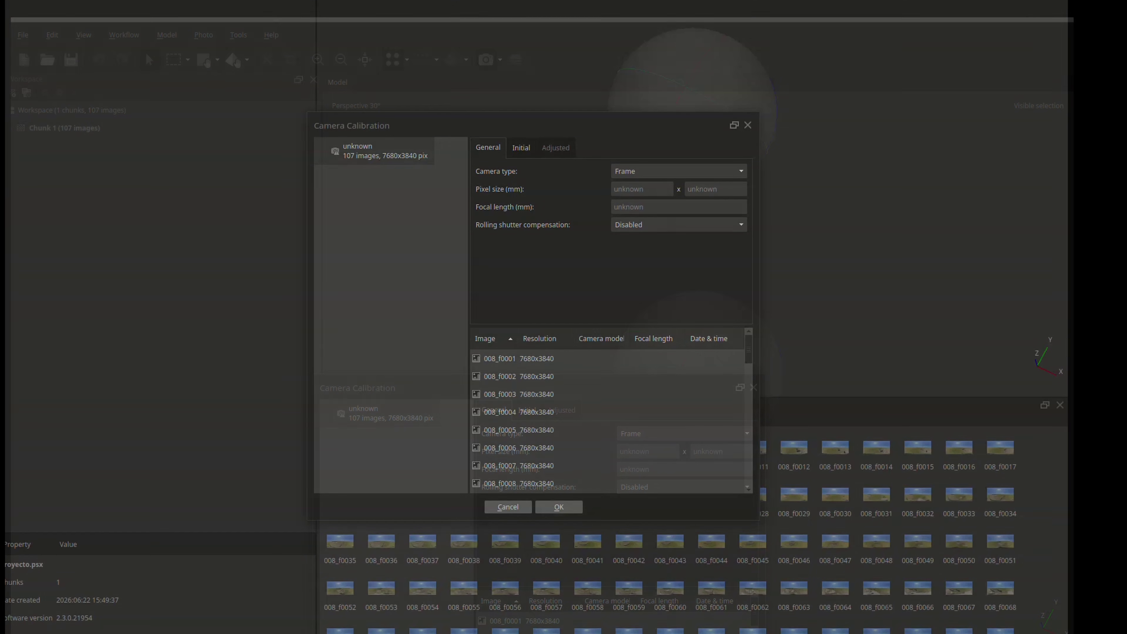
pyautogui.click(679, 171)
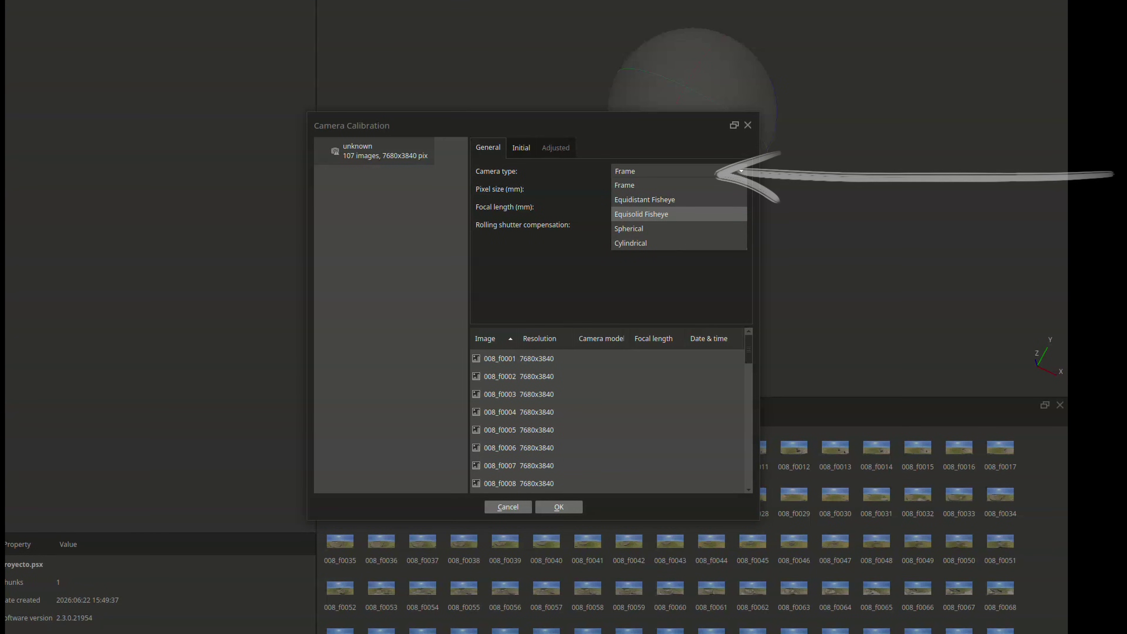
pyautogui.click(648, 228)
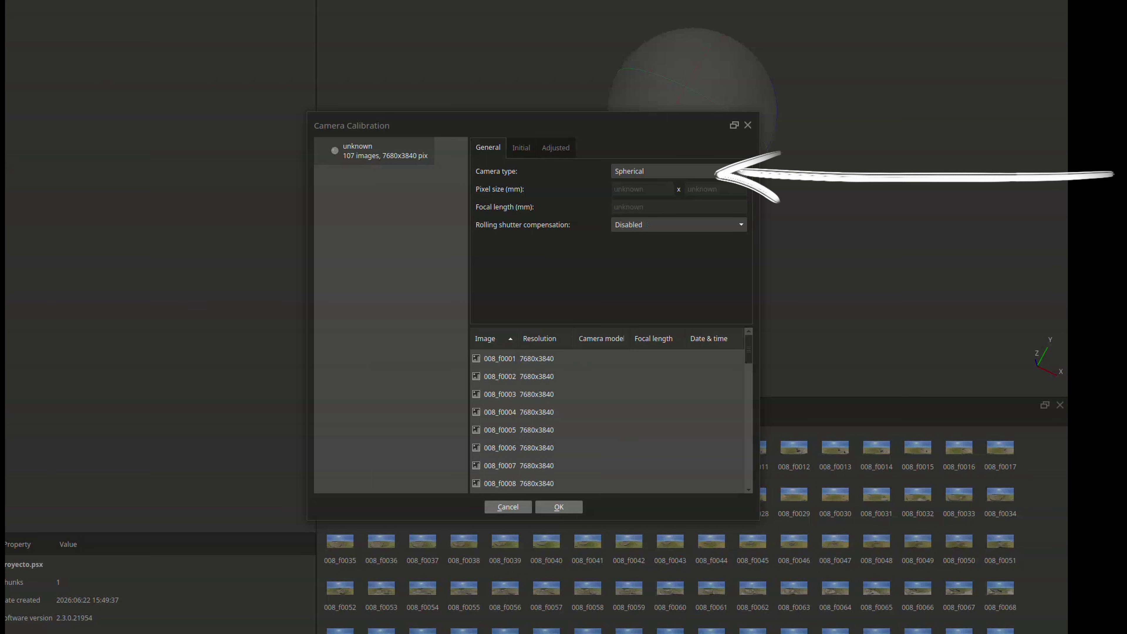
pyautogui.click(679, 171)
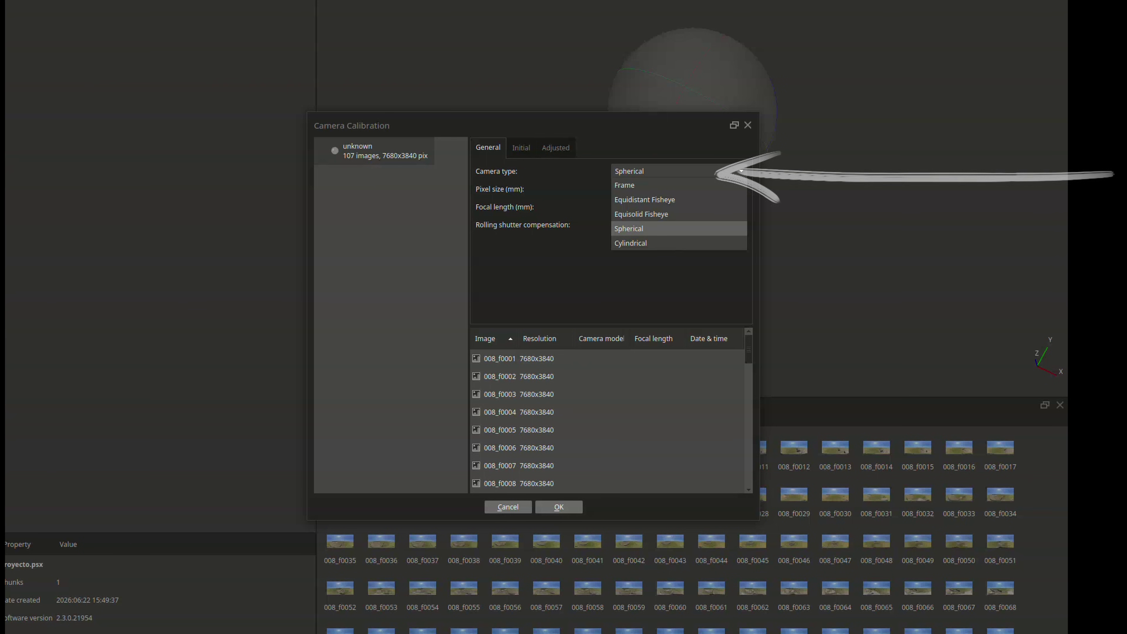
pyautogui.press('Return')
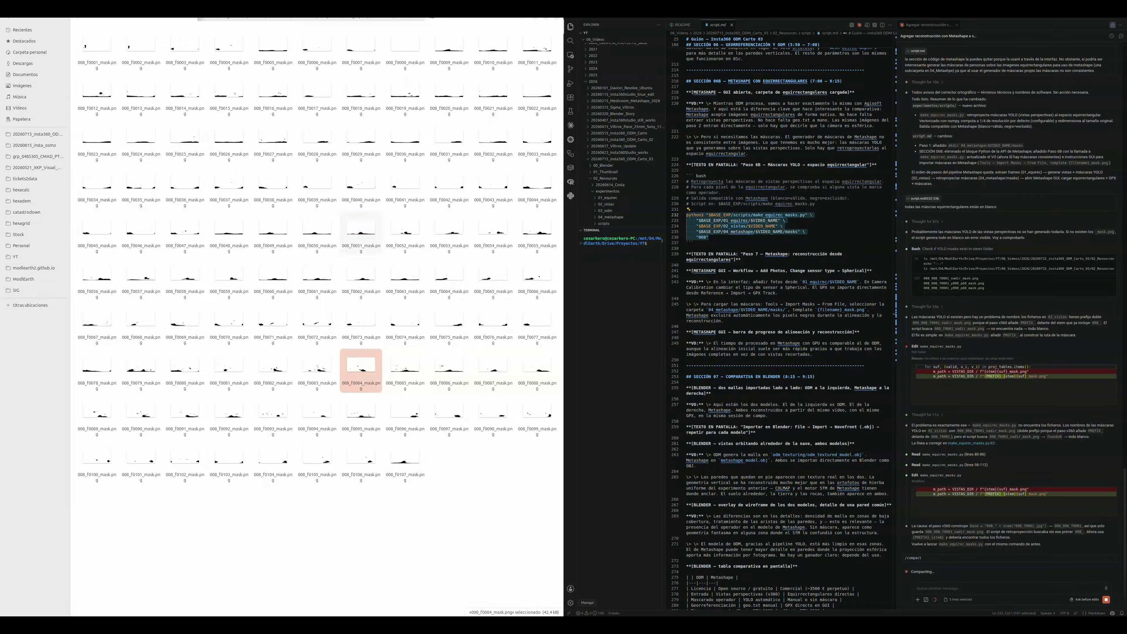
# - View a generated equirectangular mask image in the file manager, close it and go back up to the Metashape project folder
pyautogui.press('Return')
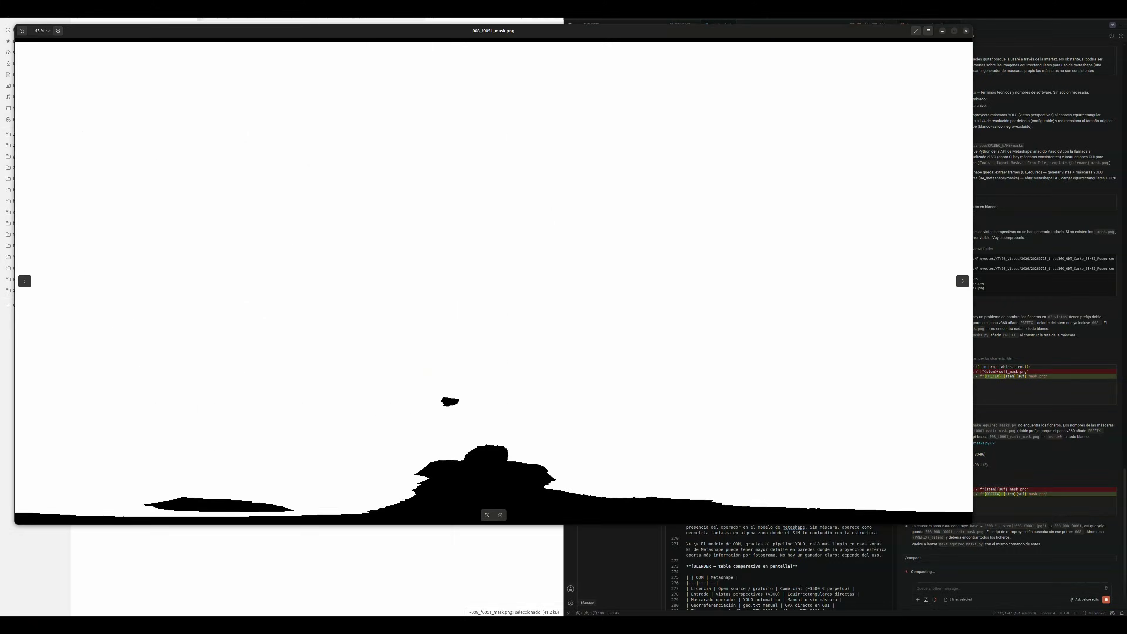
pyautogui.press('super+Right')
pyautogui.press('Escape')
pyautogui.press('Escape')
pyautogui.hotkey('alt', 'Up')
pyautogui.hotkey('alt', 'Up')
pyautogui.hotkey('alt', 'Up')
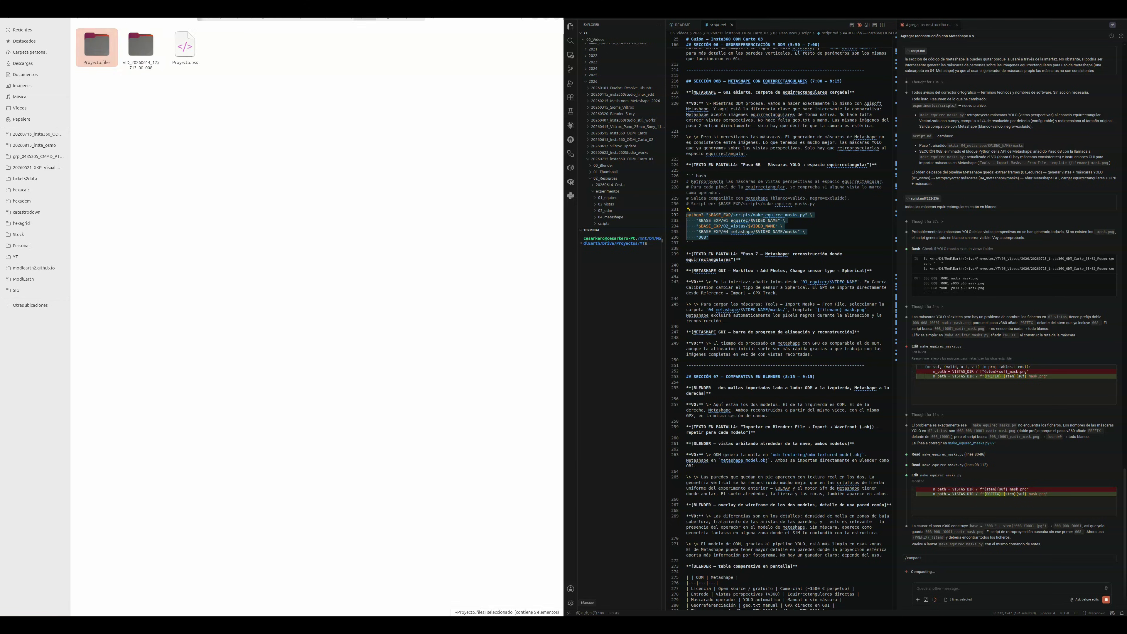
pyautogui.press('Return')
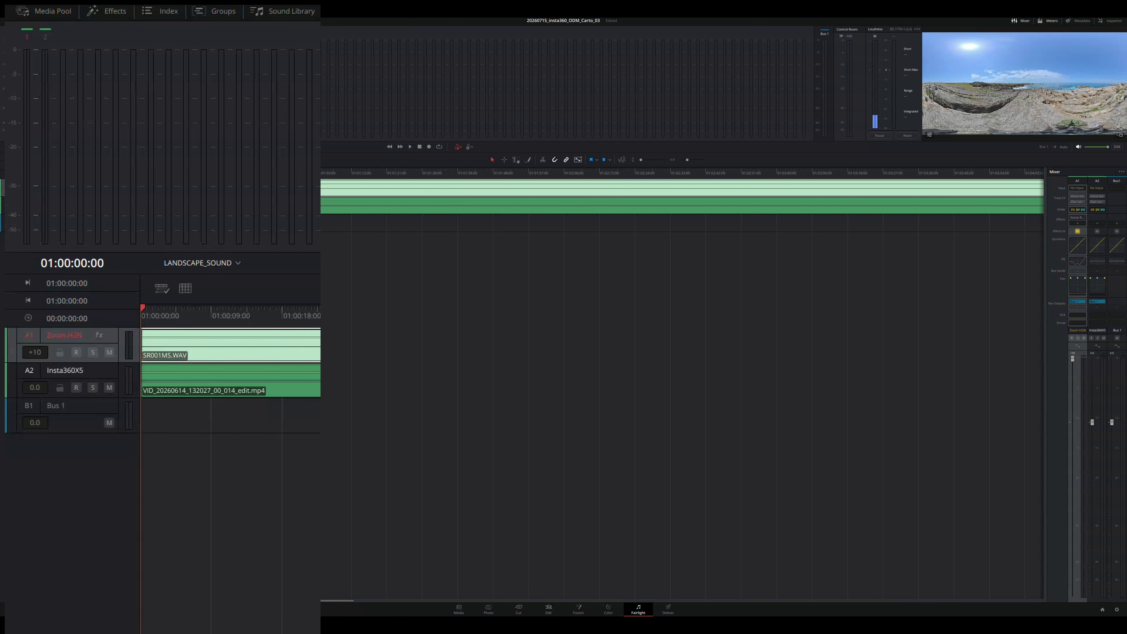
# - In DaVinci Resolve, select and solo the Insta360X5 audio track, and go to the Deliver page
pyautogui.click(65, 371)
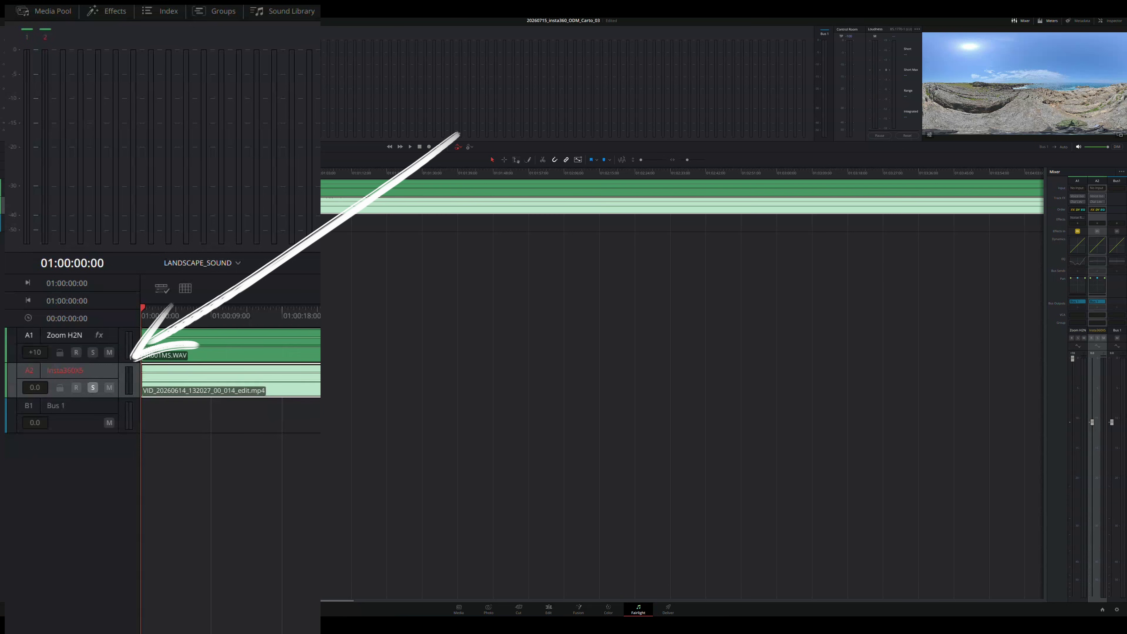
pyautogui.hotkey('shift', '8')
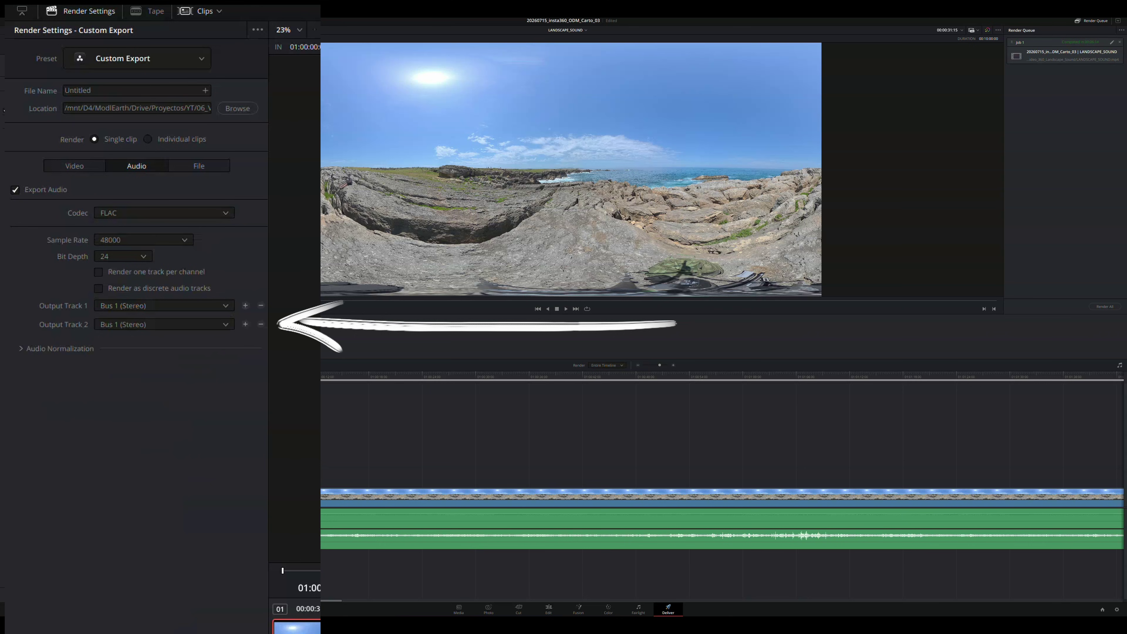
# - Set audio Output Track 1 and Output Track 2 to Timeline Track in the custom export's render settings
pyautogui.press('Return')
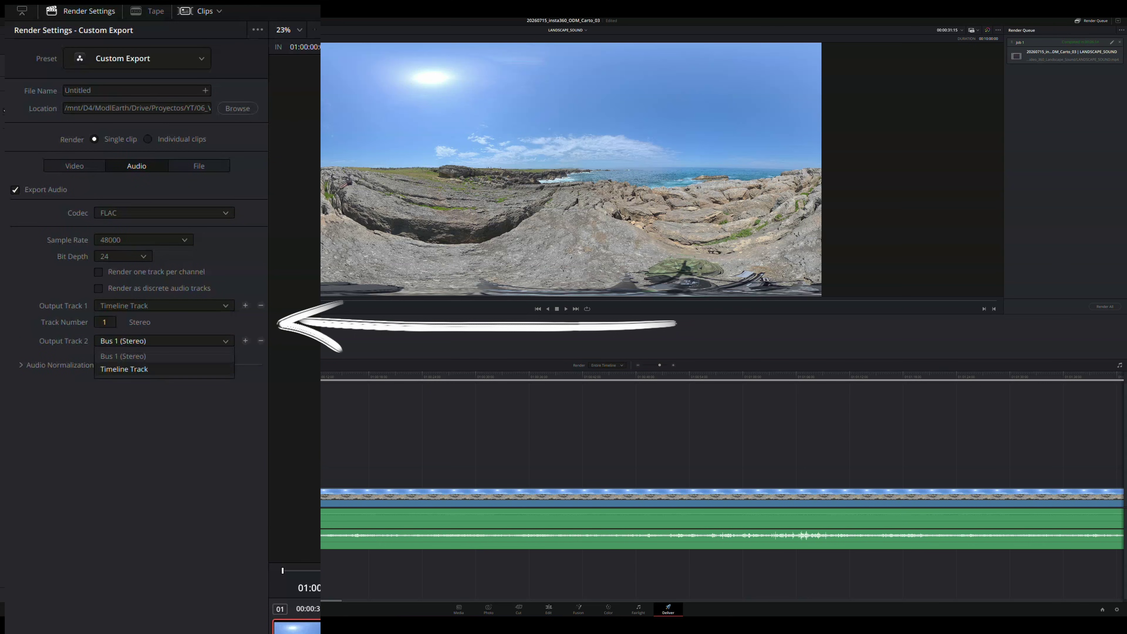
pyautogui.press('Up')
pyautogui.press('Down')
pyautogui.press('Return')
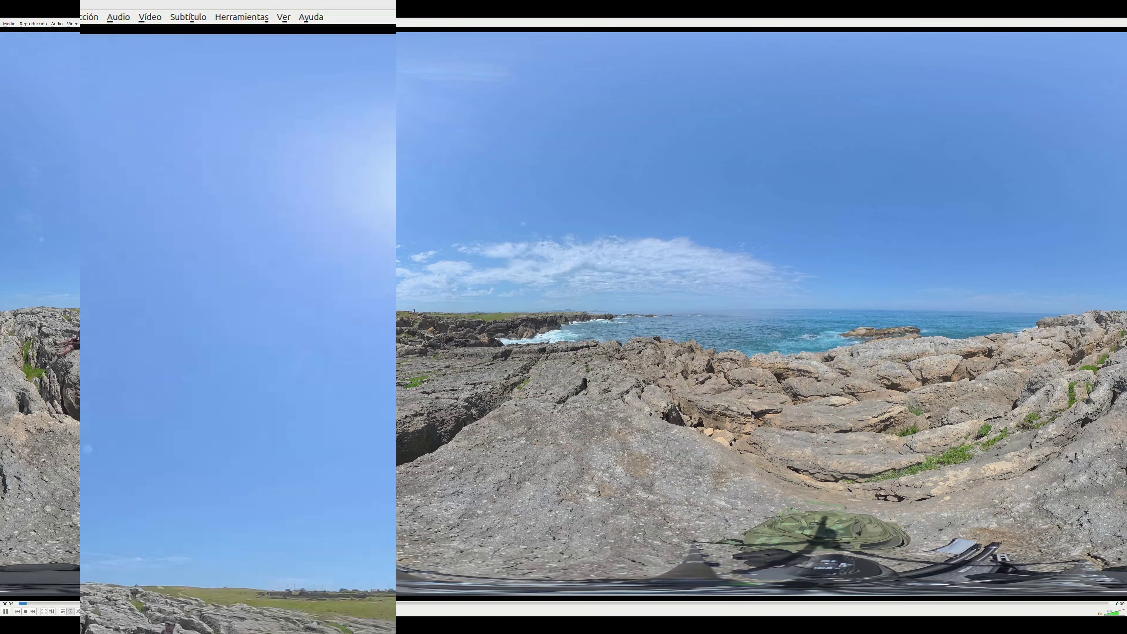
# - In the video player, switch the exported video's audio track to Insta360X5
pyautogui.hotkey('alt', 'a')
pyautogui.press('Down')
pyautogui.press('Down')
pyautogui.press('Up')
pyautogui.press('Up')
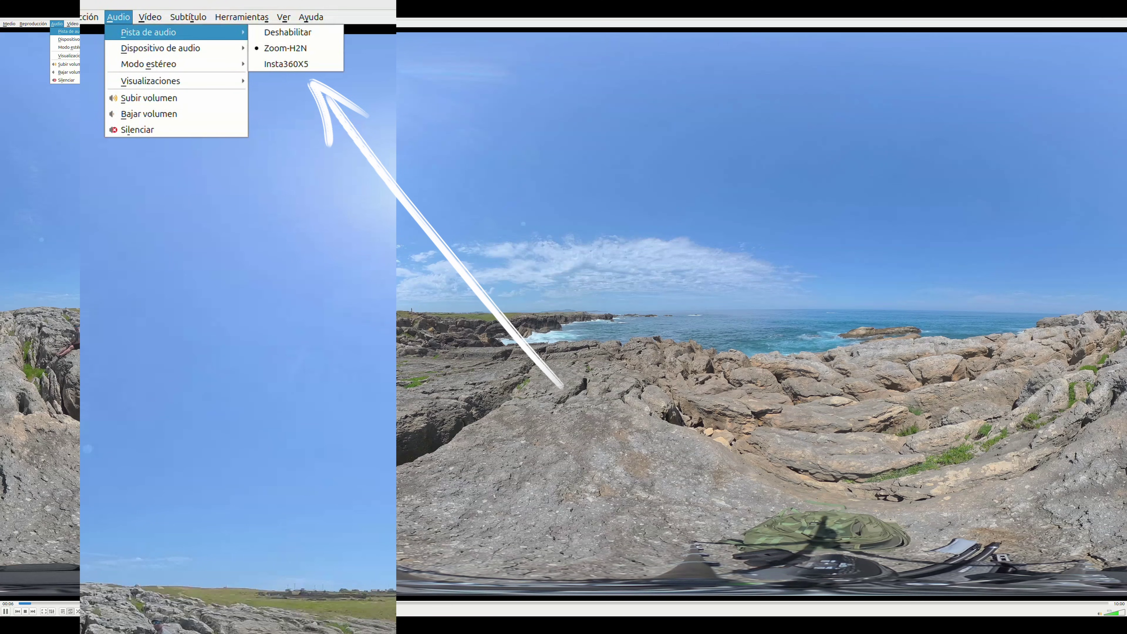
pyautogui.press('Right')
pyautogui.press('Down')
pyautogui.press('Down')
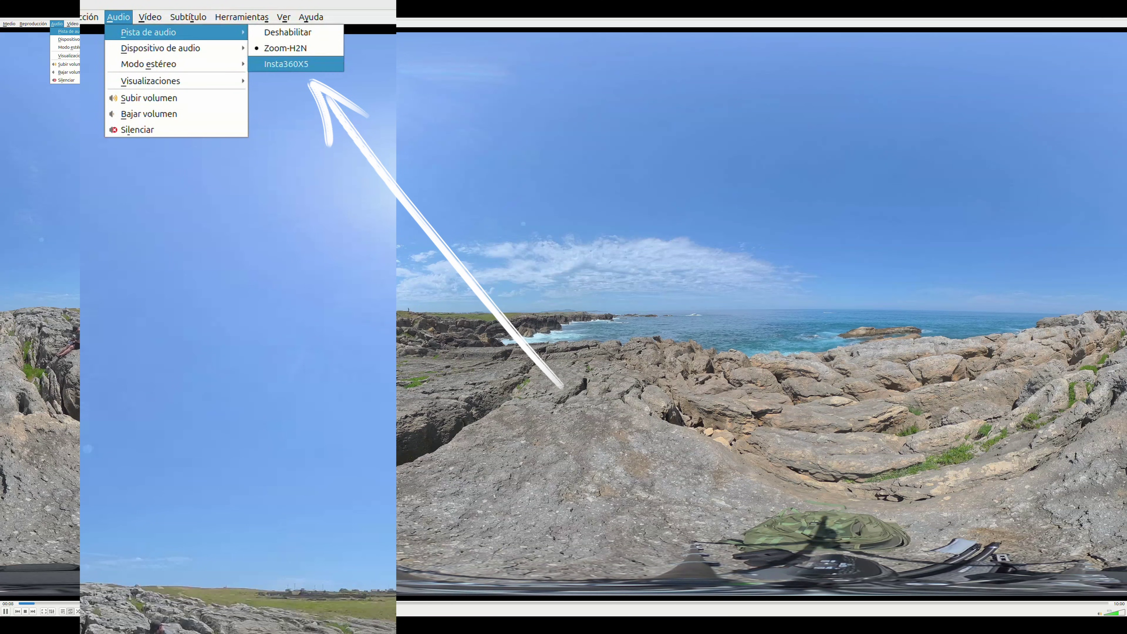
pyautogui.press('Return')
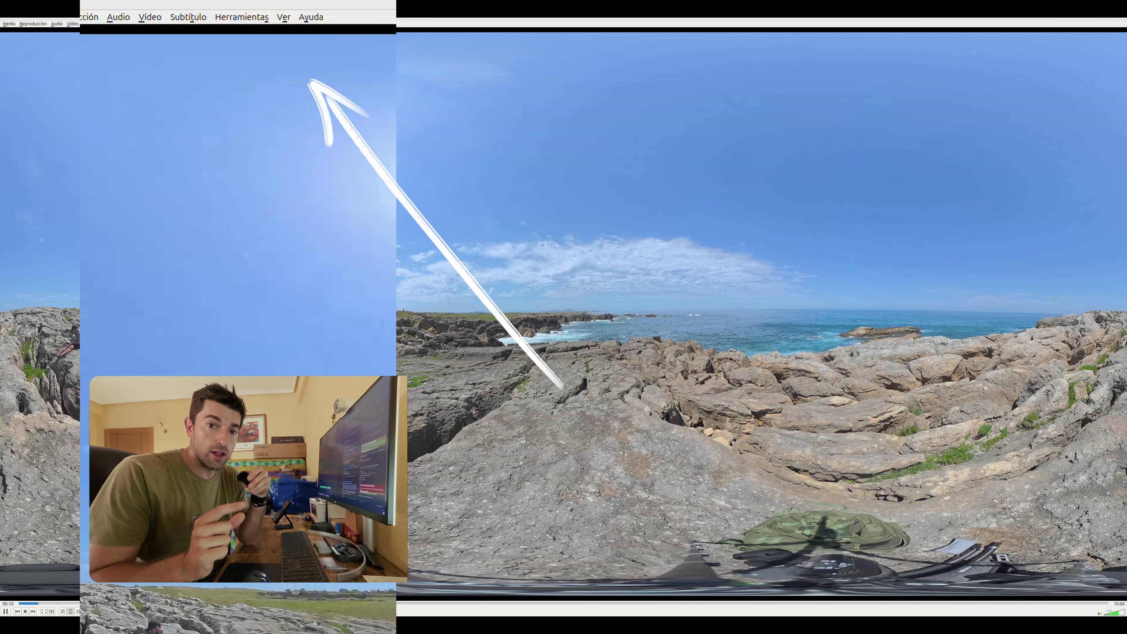
# - Switch the video's audio track back to Zoom-H2N
pyautogui.hotkey('alt', 'a')
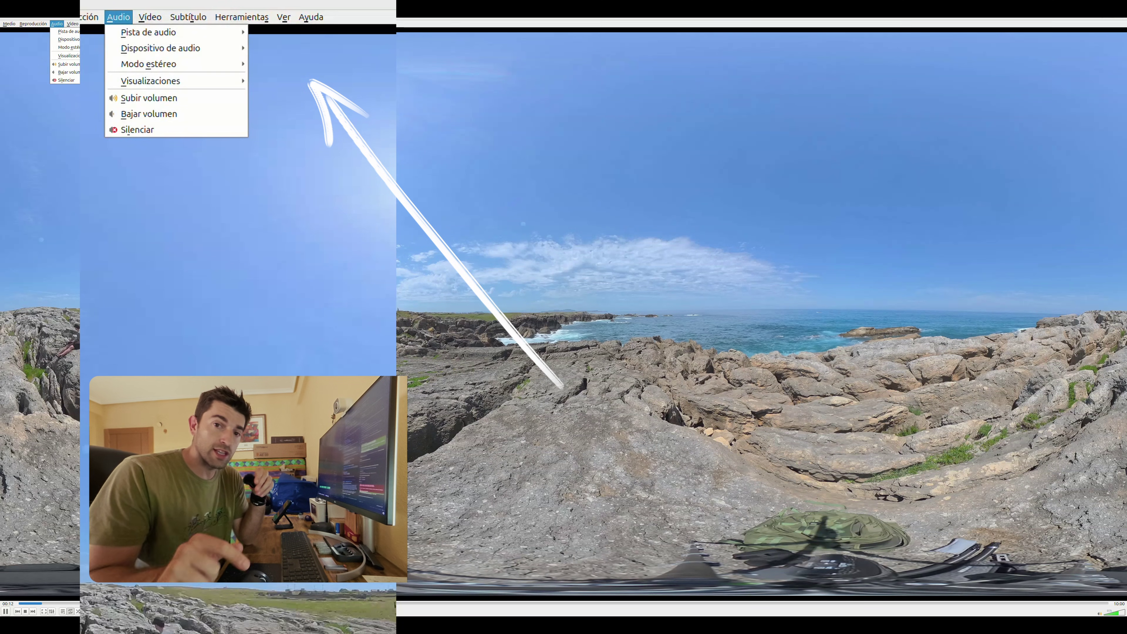
pyautogui.press('Down')
pyautogui.press('Up')
pyautogui.press('Right')
pyautogui.press('Down')
pyautogui.press('Return')
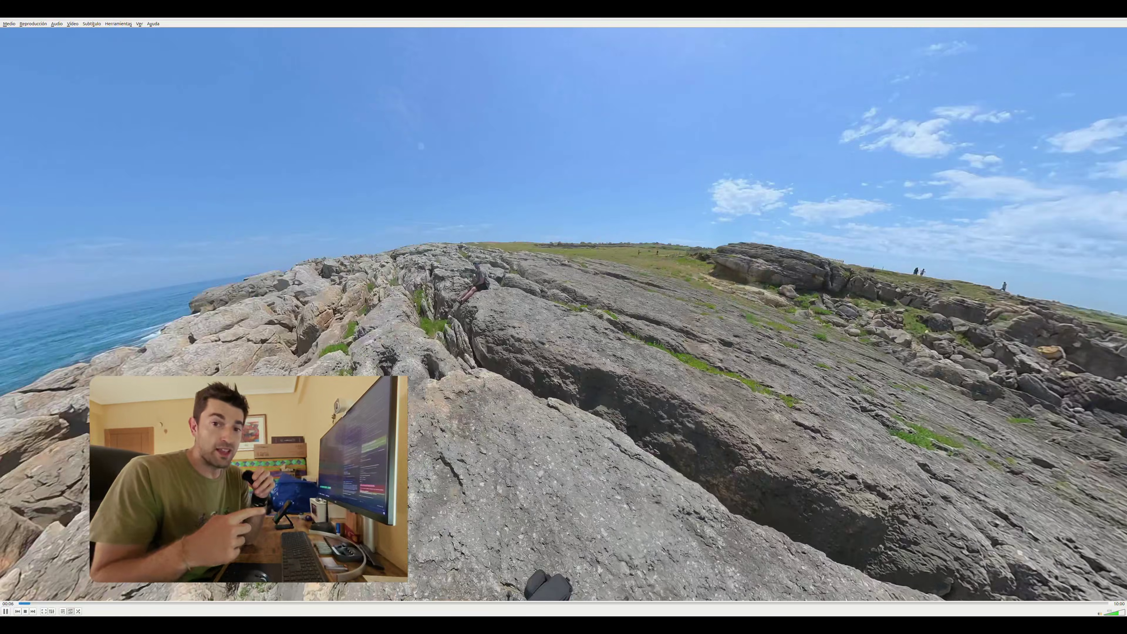
pyautogui.hotkey('alt', 'a')
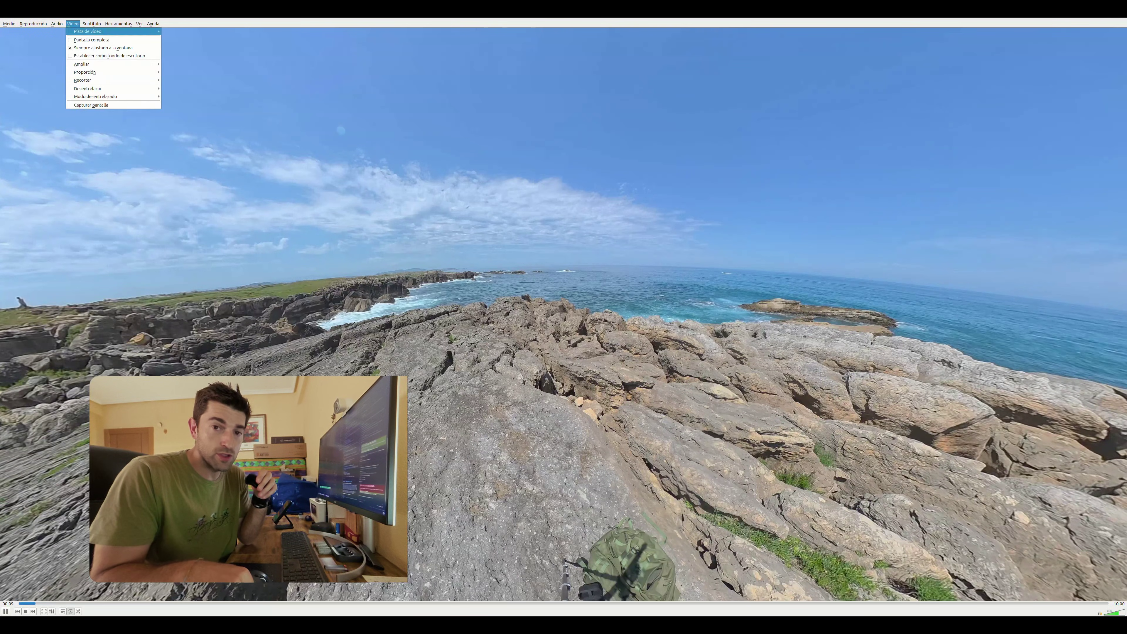
pyautogui.press('Right')
pyautogui.press('Escape')
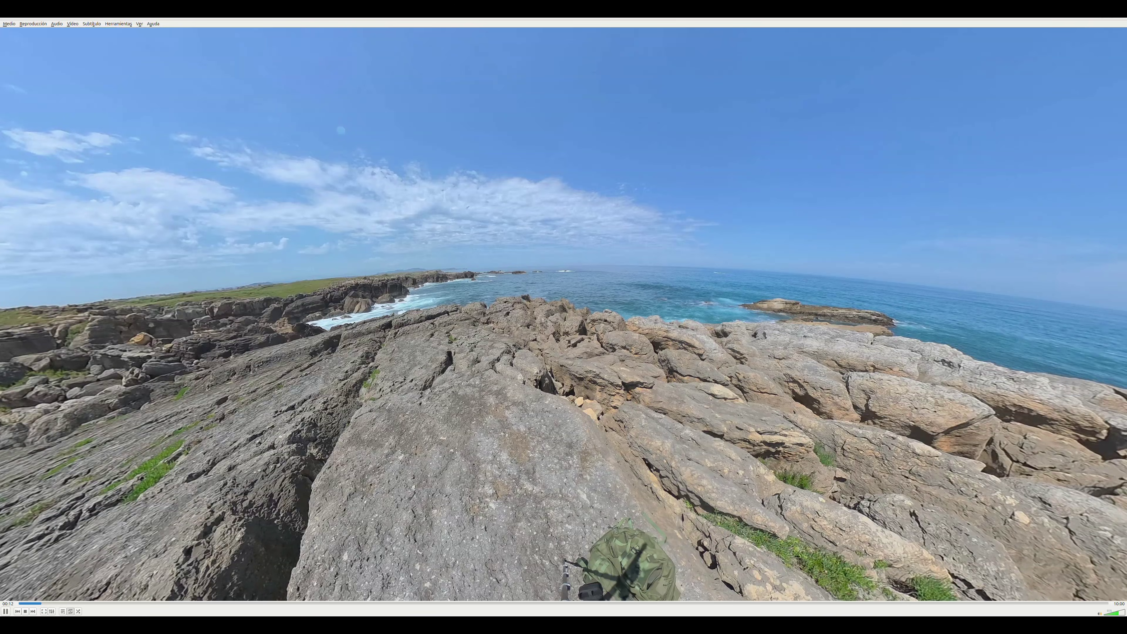
pyautogui.hotkey('alt', 'a')
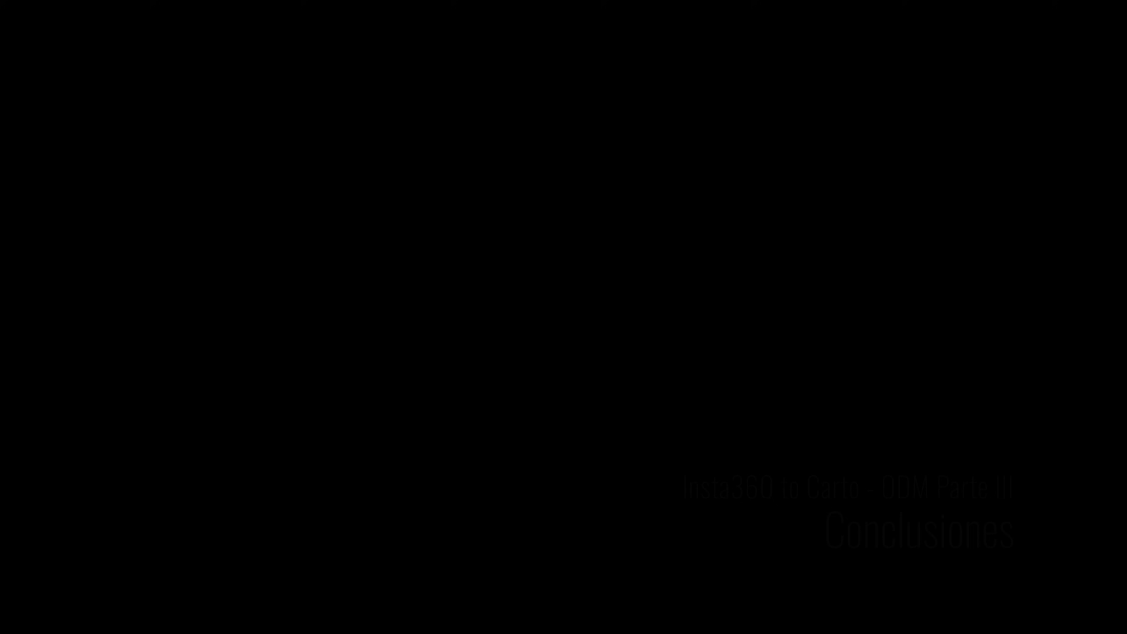